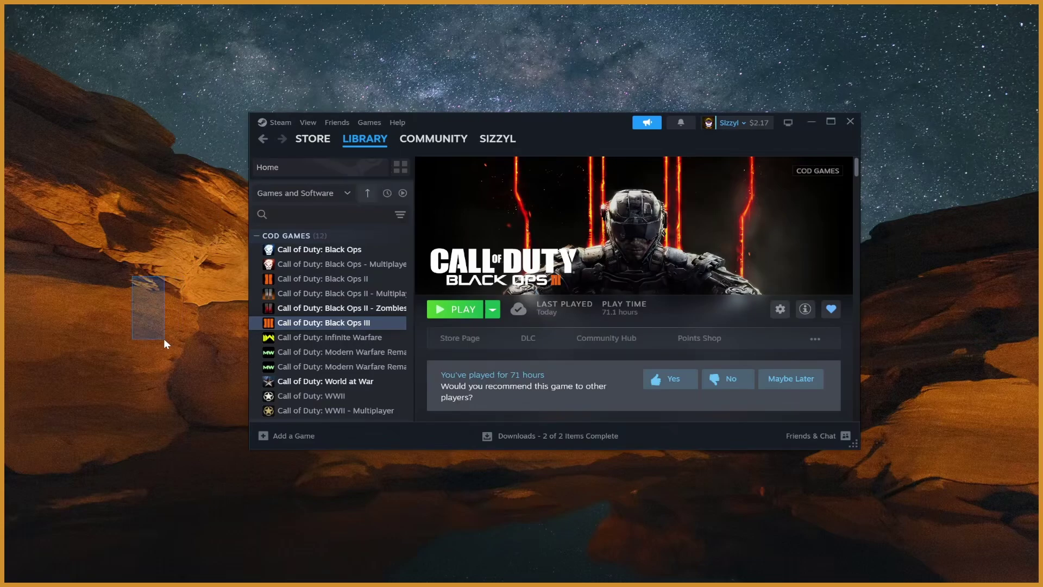
Put Steam into offline mode and browse the Black Ops and Black Ops III pages
drag(164, 338, 181, 294)
click(275, 124)
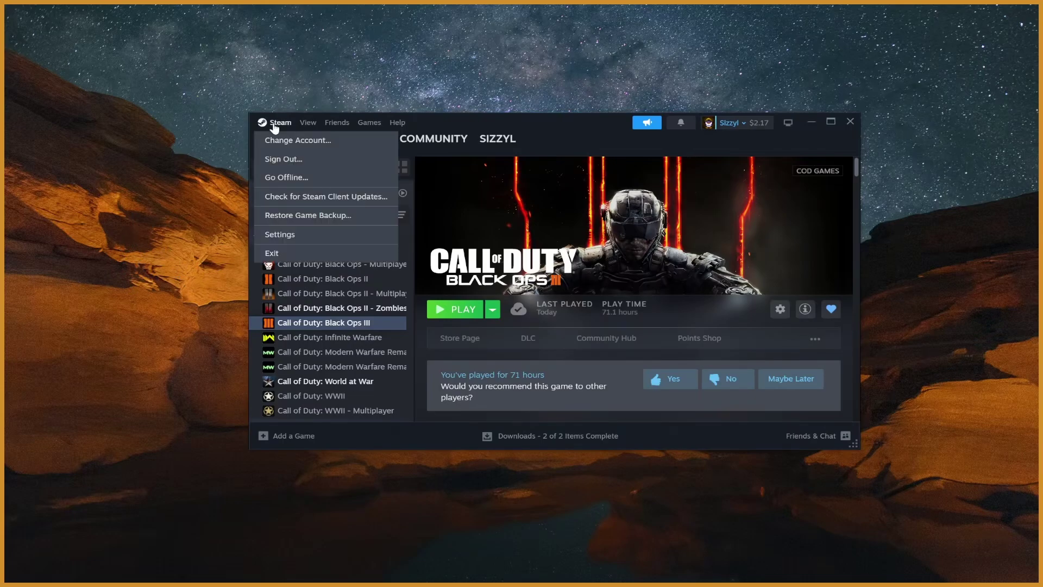
click(288, 177)
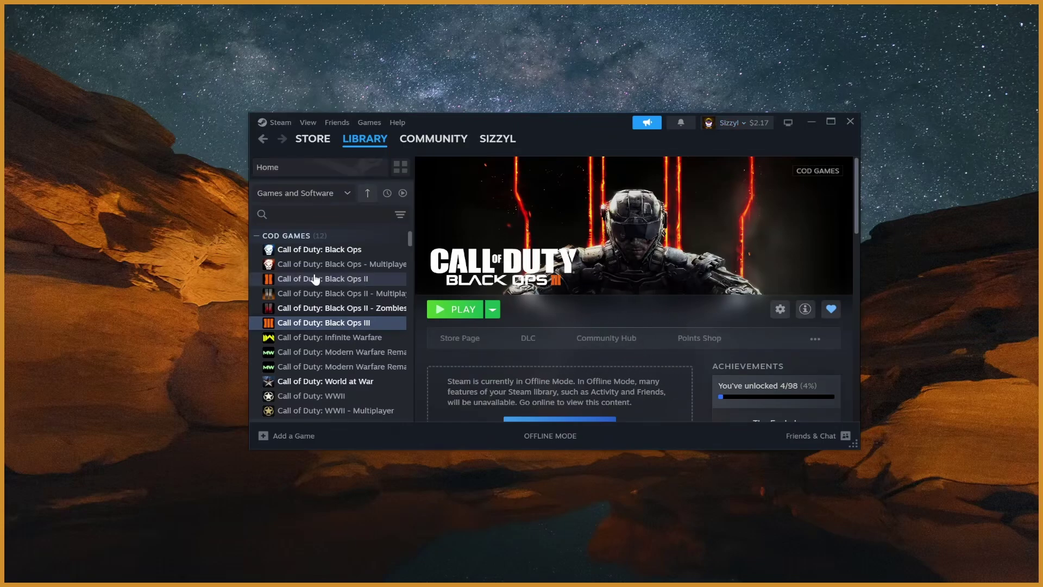
click(353, 255)
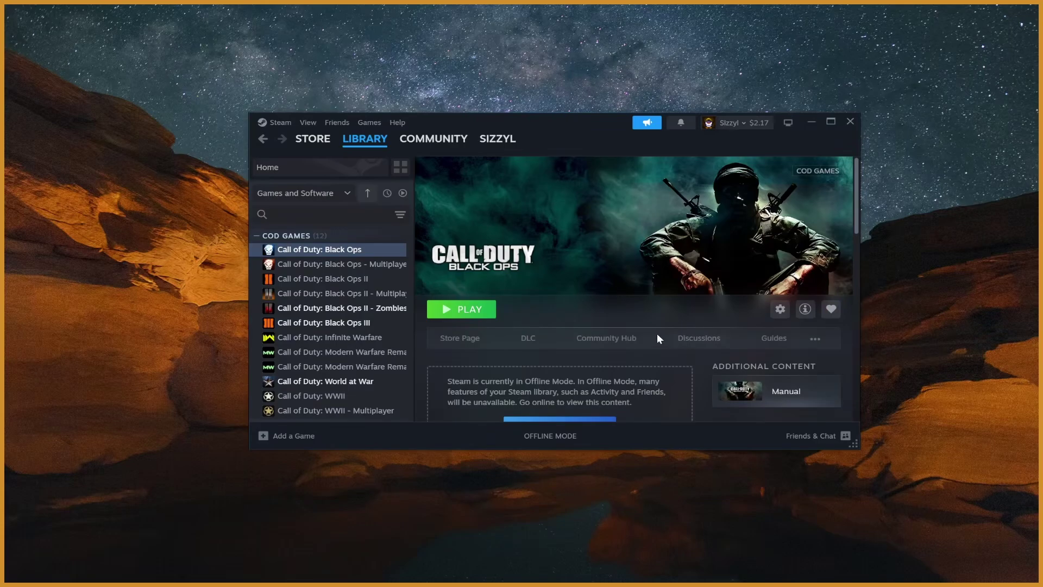
click(346, 325)
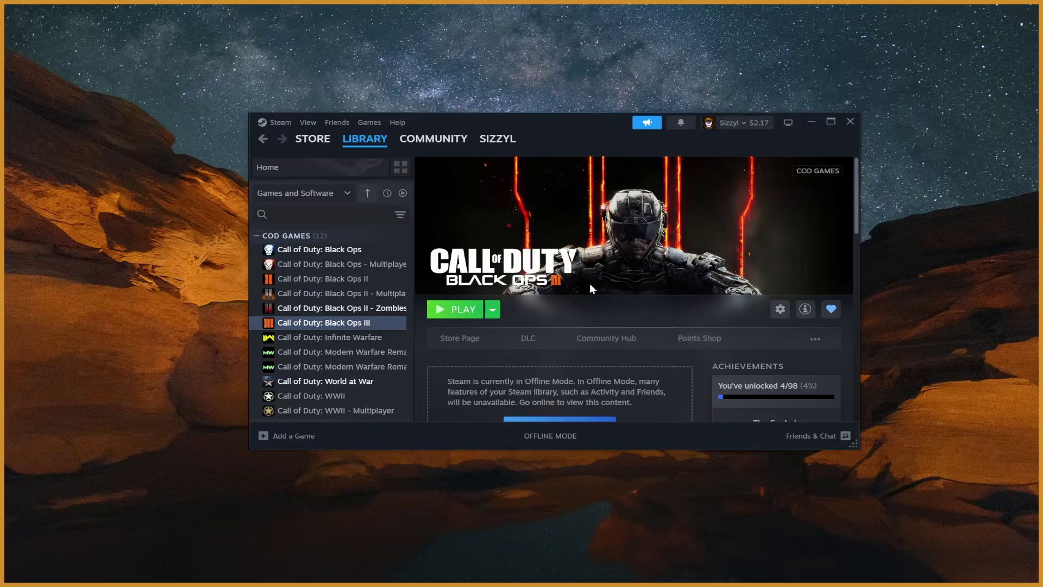
Switch Steam back to online mode and view the Call of Duty: Black Ops page
click(279, 122)
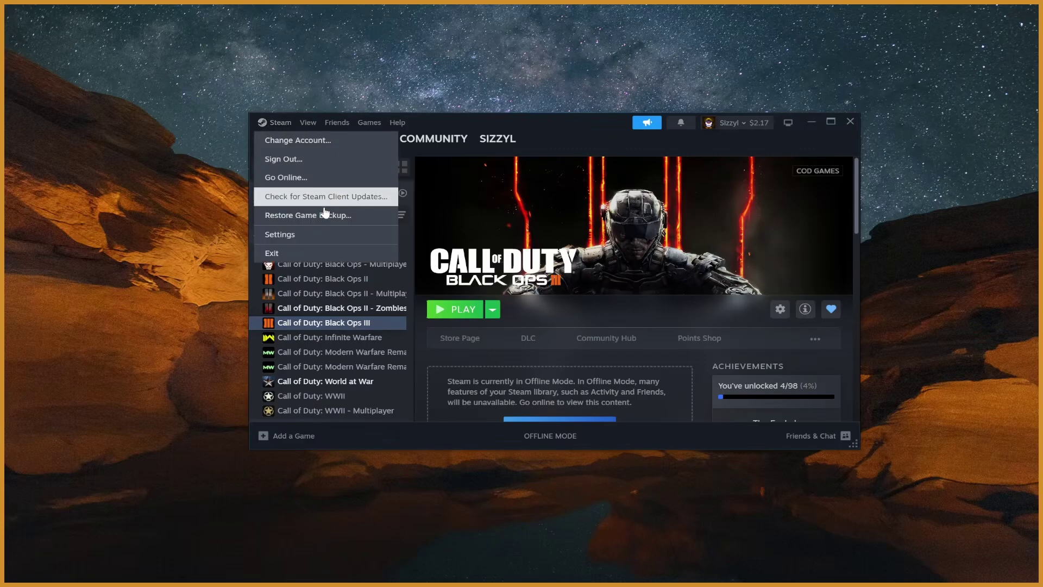
click(304, 177)
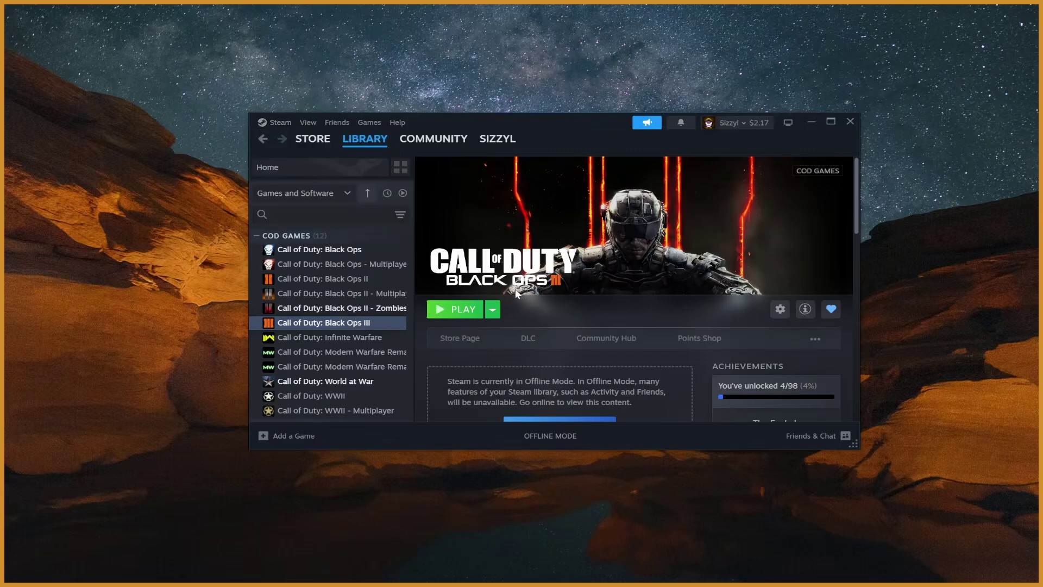
click(356, 248)
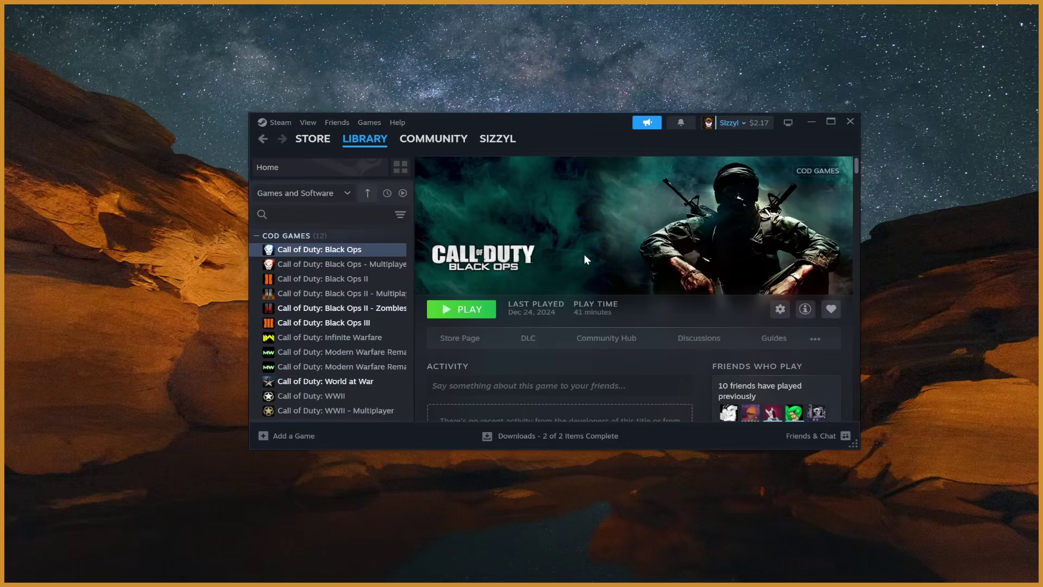
click(332, 326)
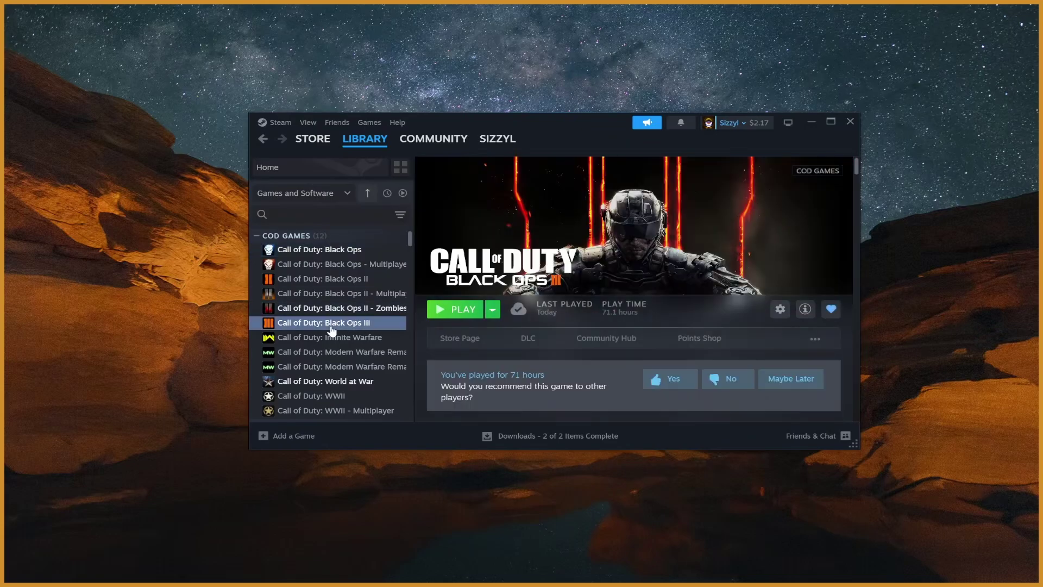
click(320, 249)
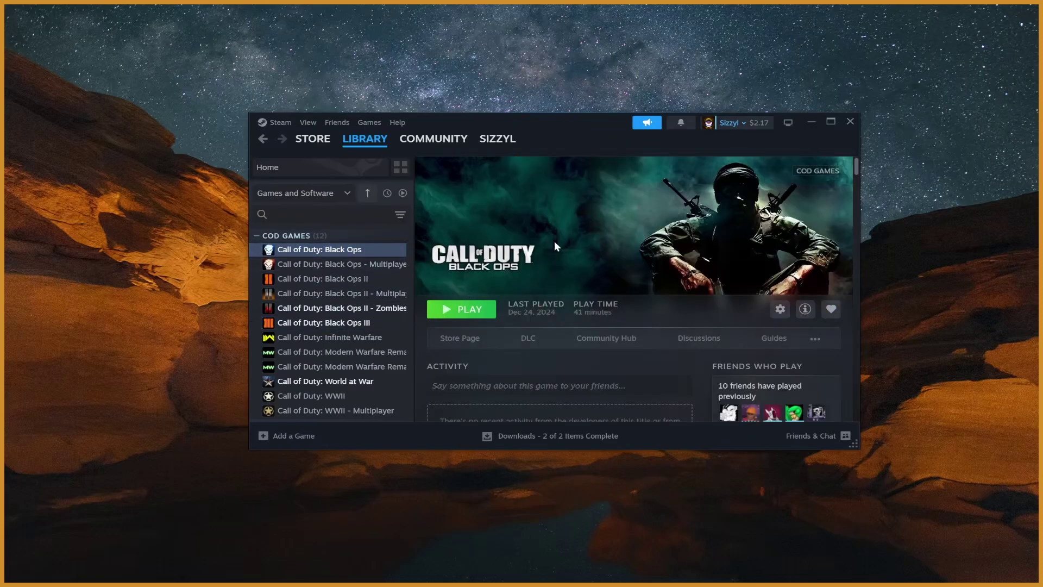
right_click(303, 251)
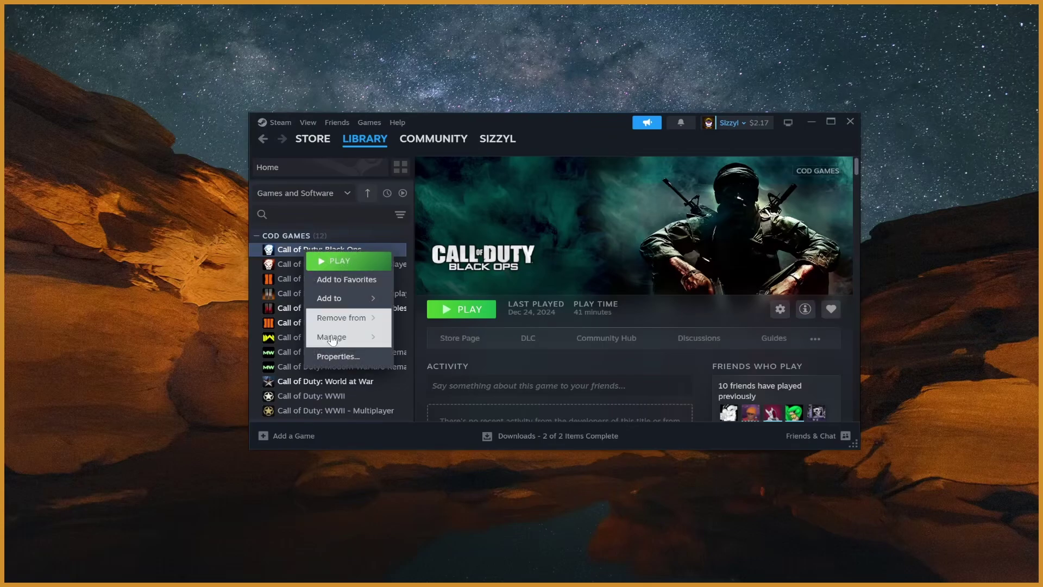
click(333, 357)
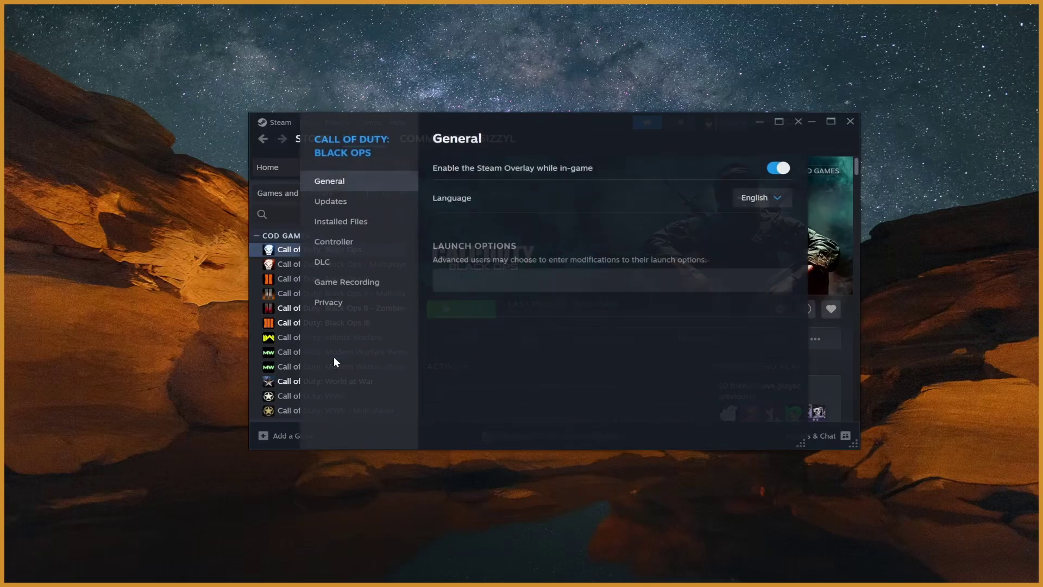
click(360, 223)
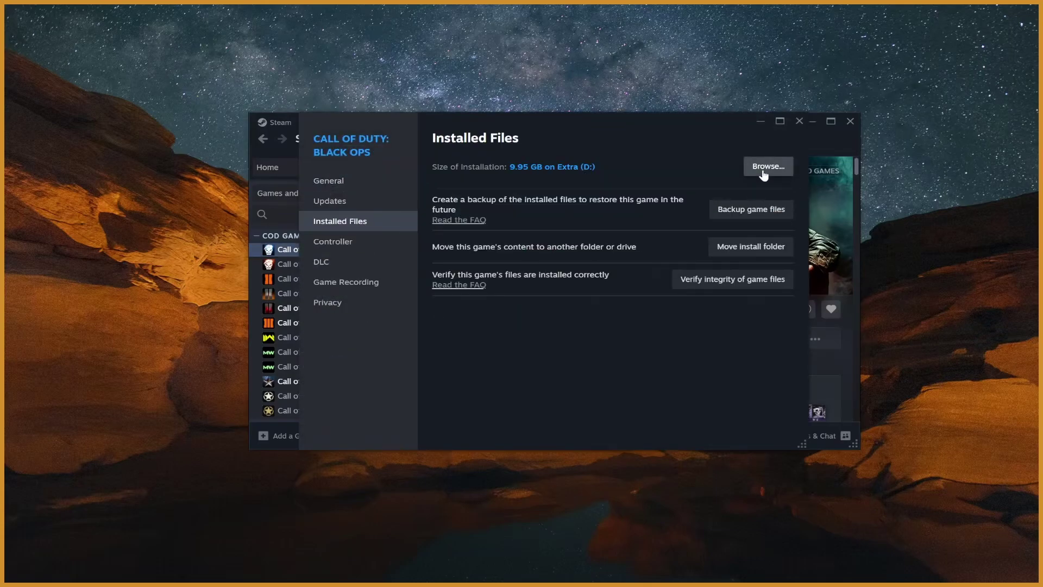
click(799, 121)
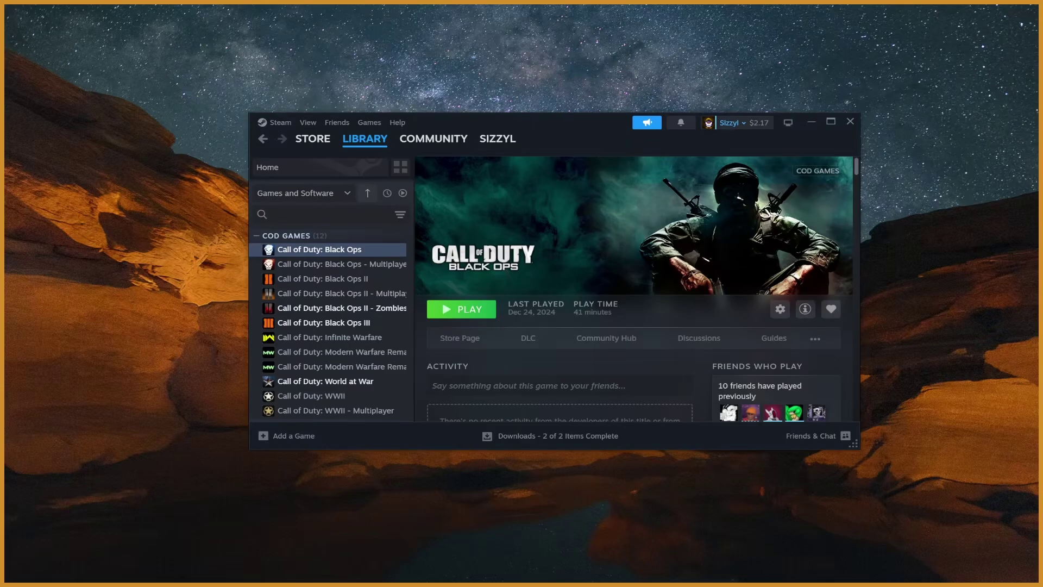
drag(126, 113, 406, 112)
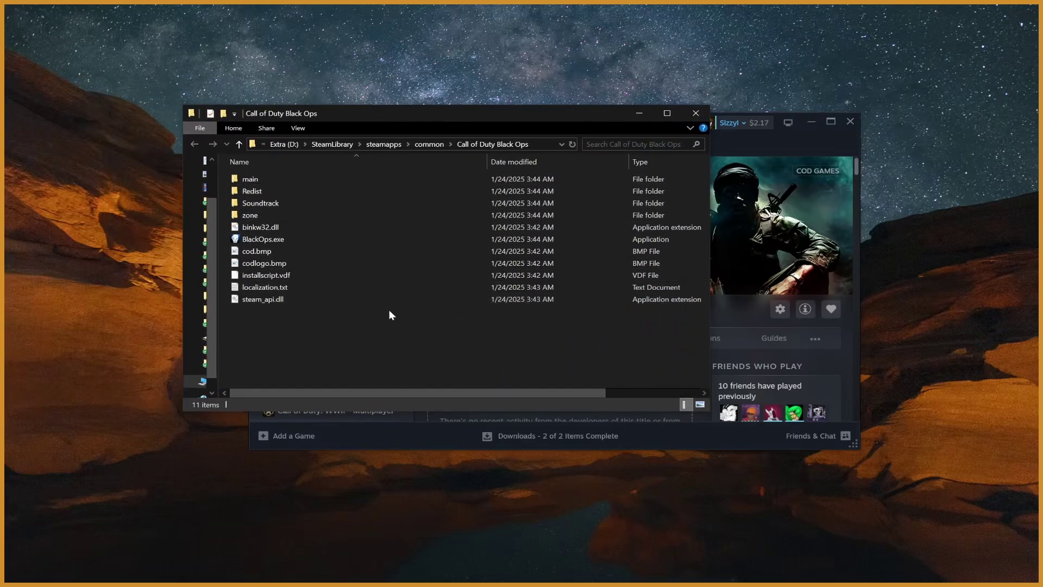
drag(476, 362, 415, 175)
click(427, 356)
click(695, 113)
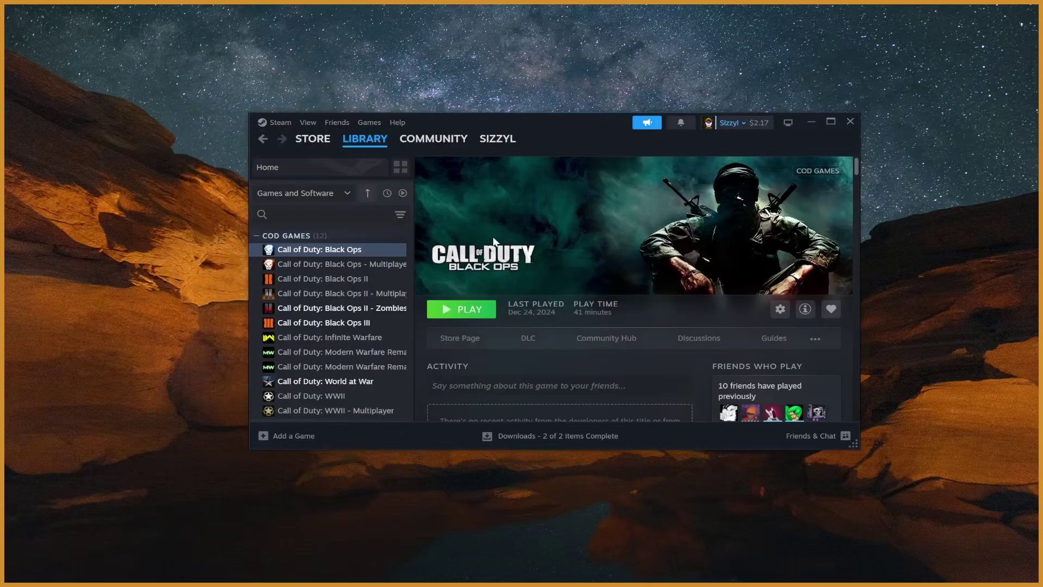
right_click(350, 325)
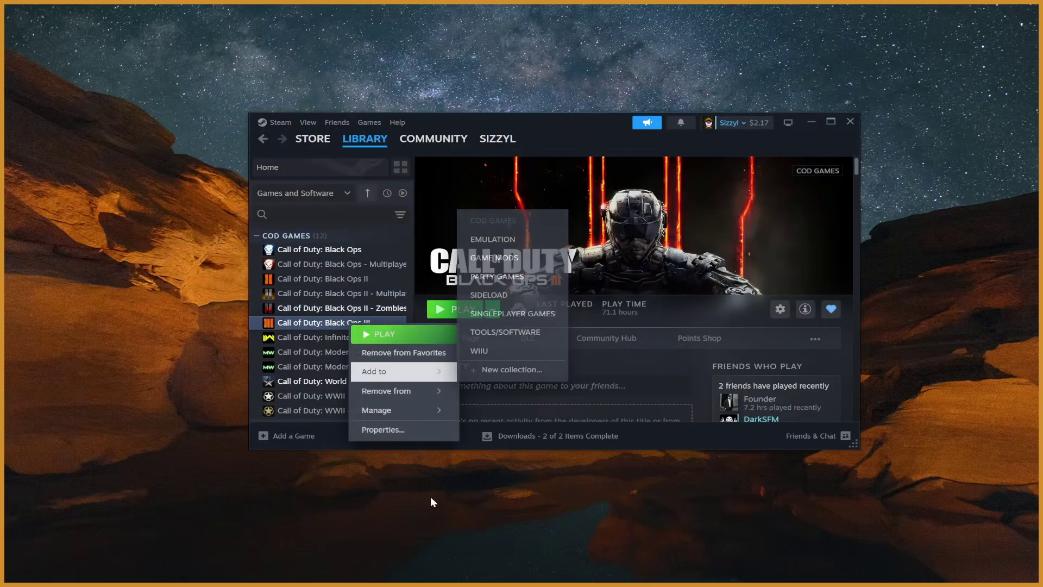
click(381, 429)
click(373, 230)
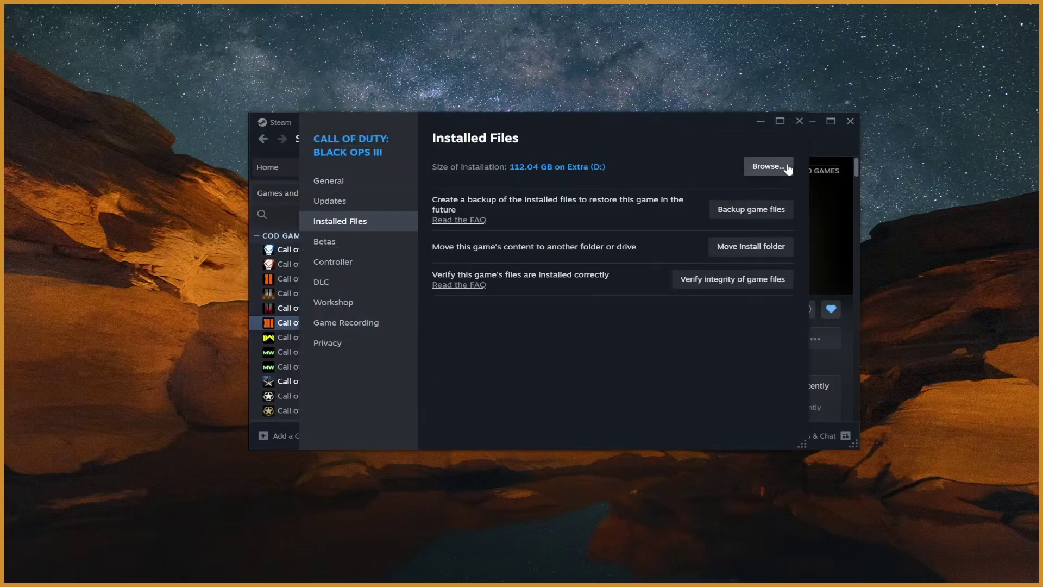
click(782, 167)
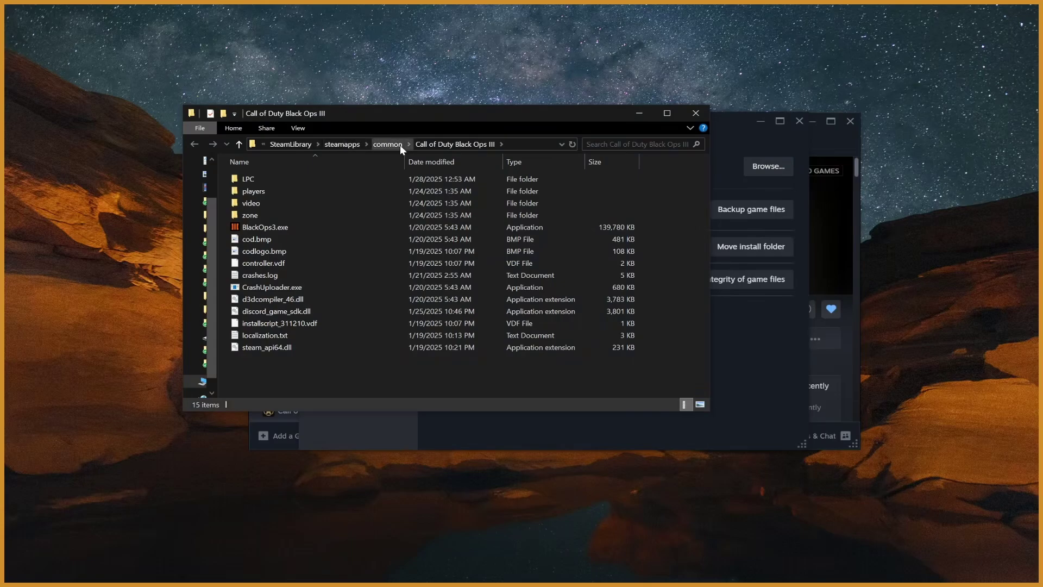
click(707, 116)
click(799, 121)
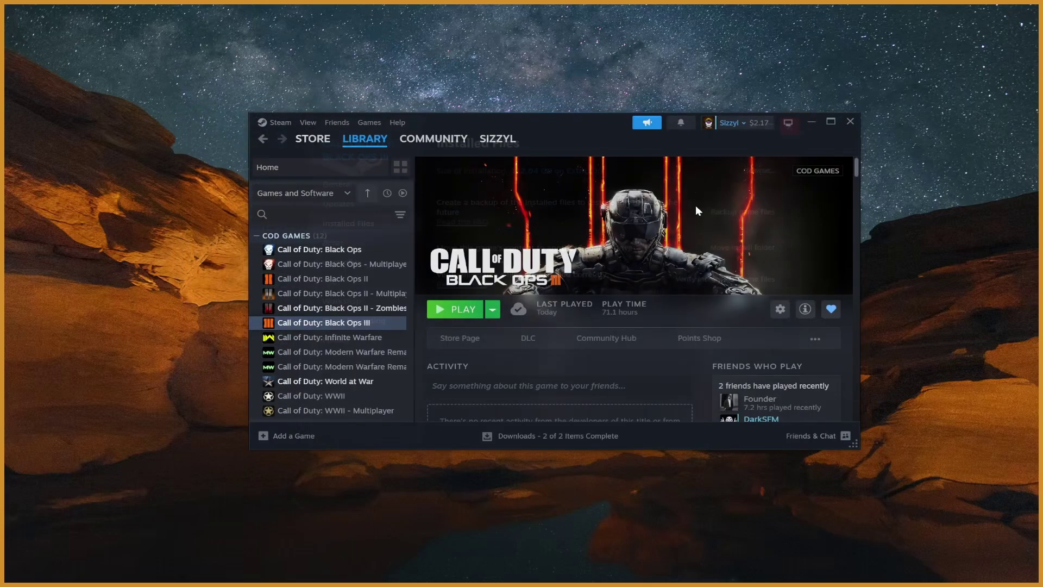
Launch Call of Duty: Black Ops III from its library page with PLAY
click(448, 311)
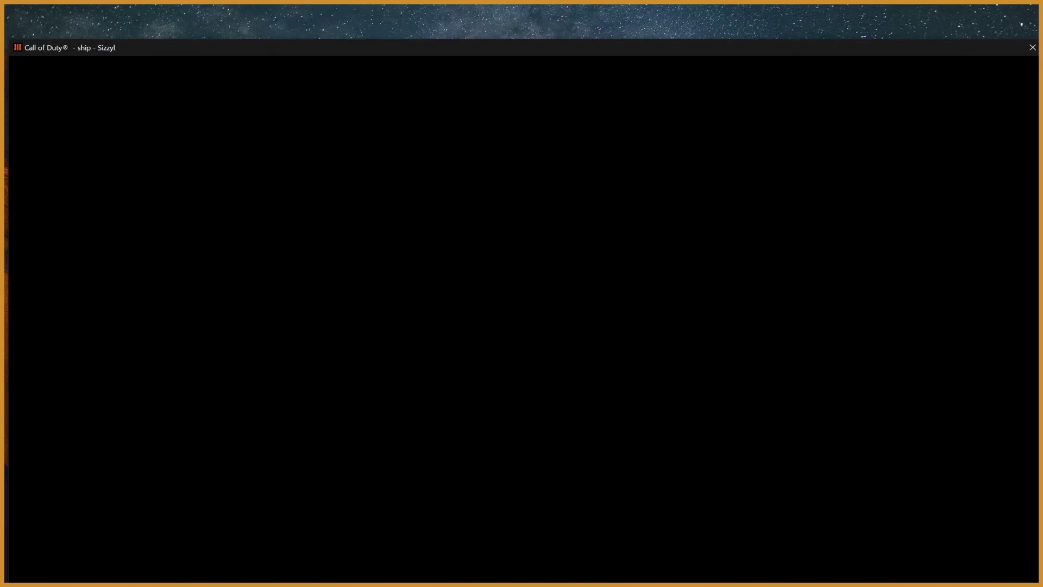
Open Control Panel's System and Security, then Windows Defender Firewall, closing Settings
key(super+i)
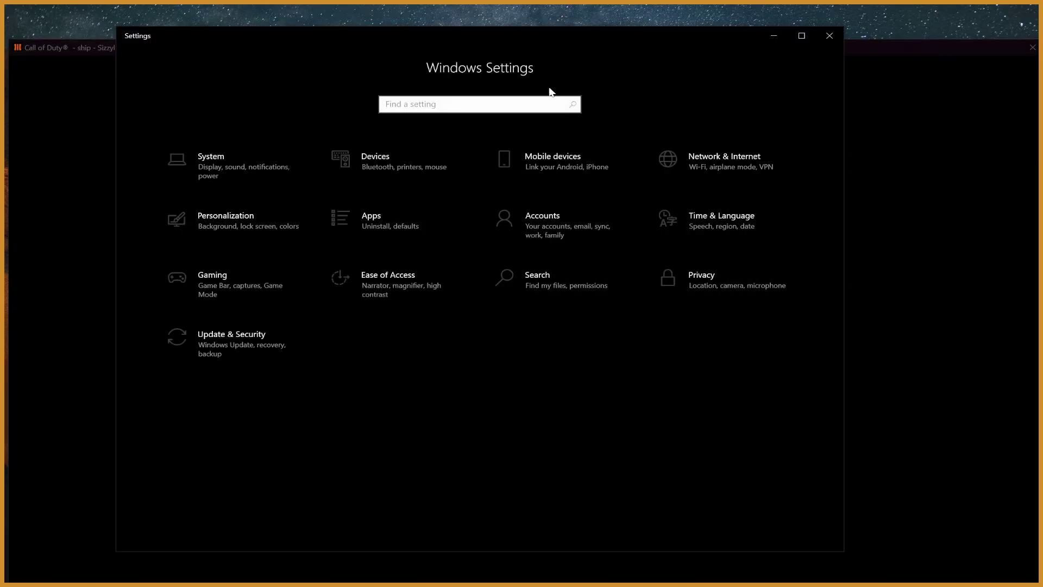
text(control panel)
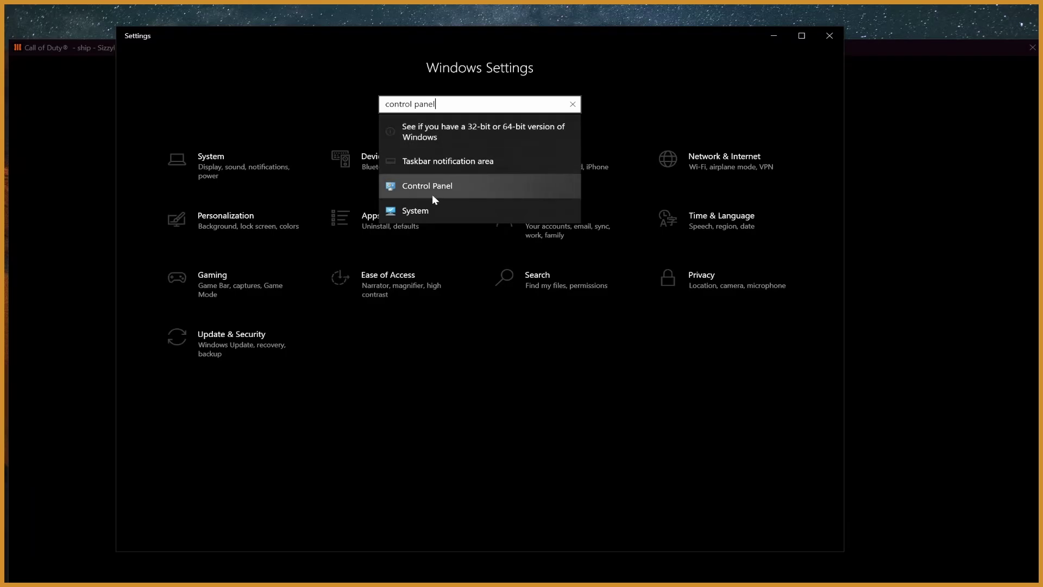
click(431, 185)
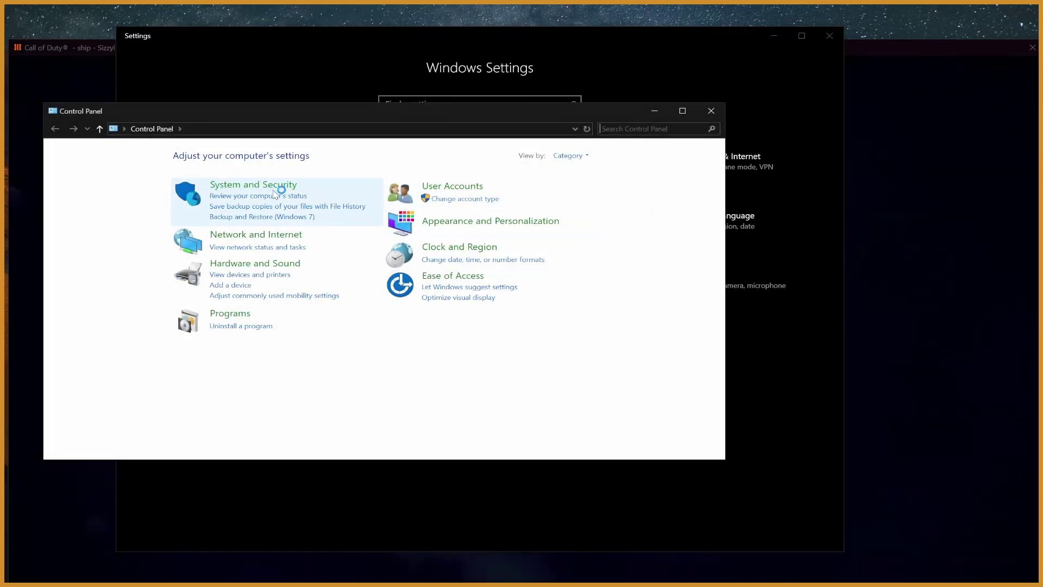
click(260, 190)
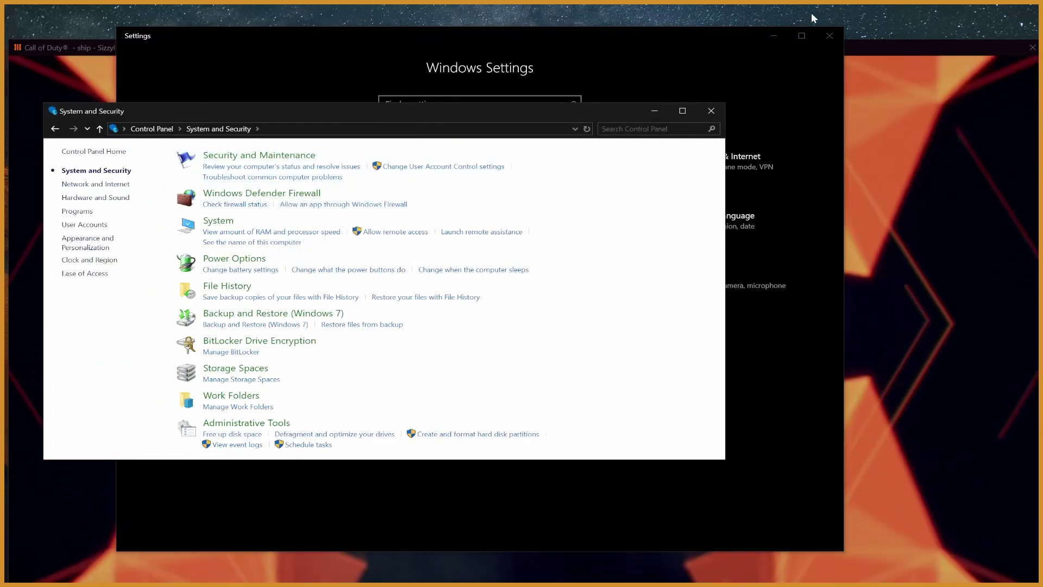
click(830, 36)
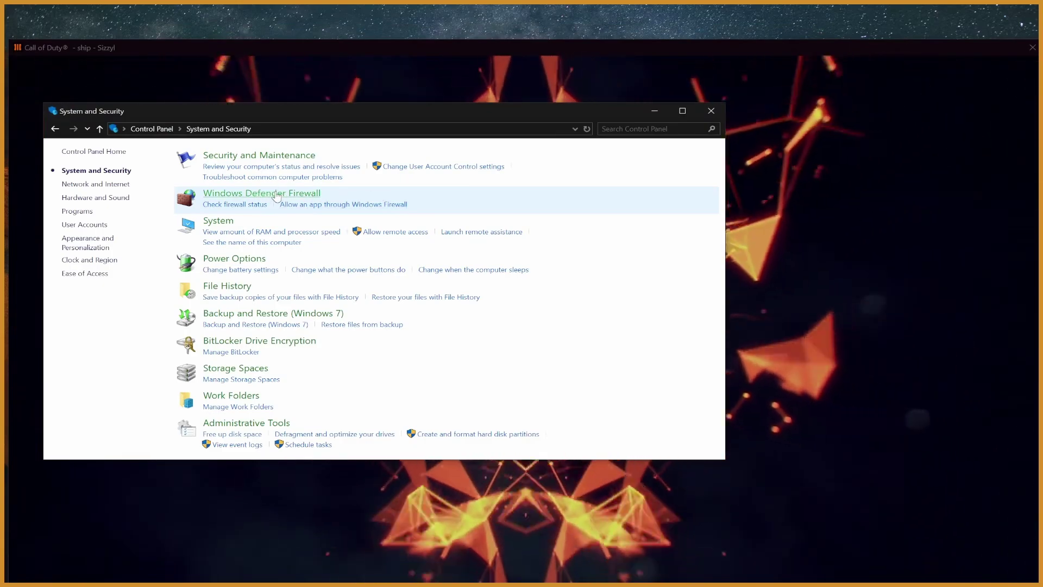
click(261, 193)
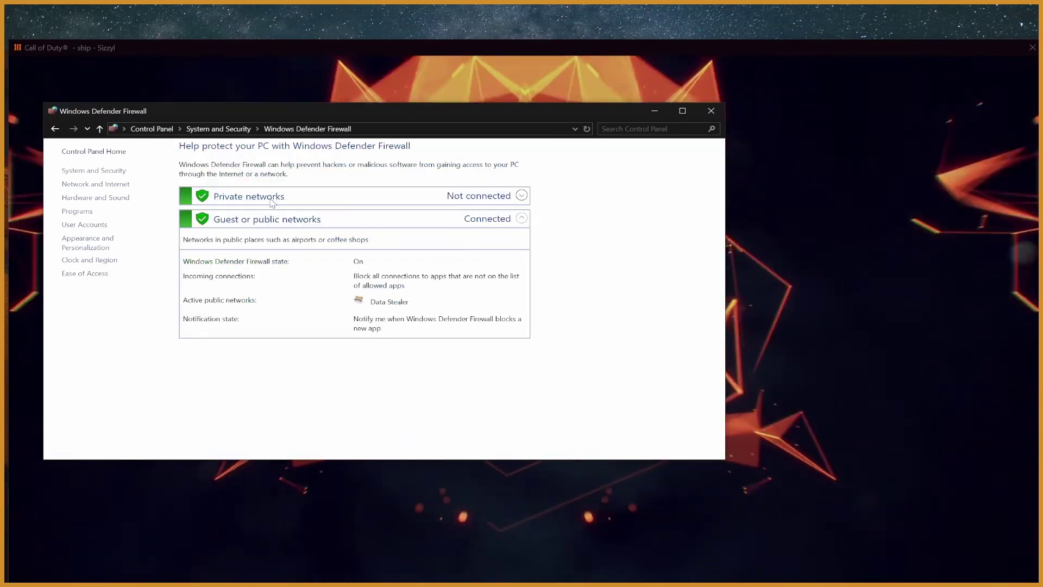
Start a new Program-type inbound rule under Advanced settings and browse for the executable
click(93, 256)
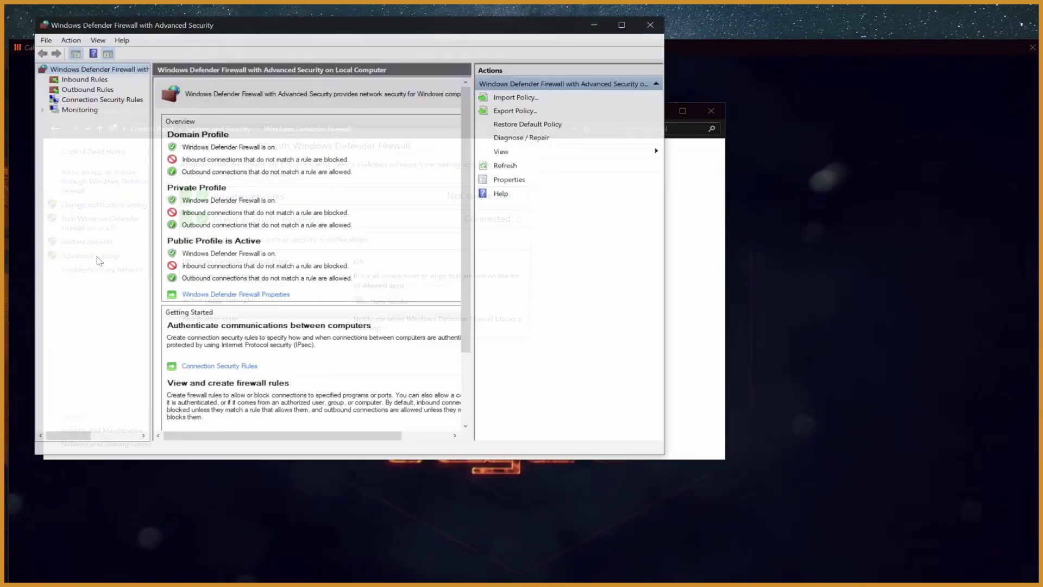
click(83, 79)
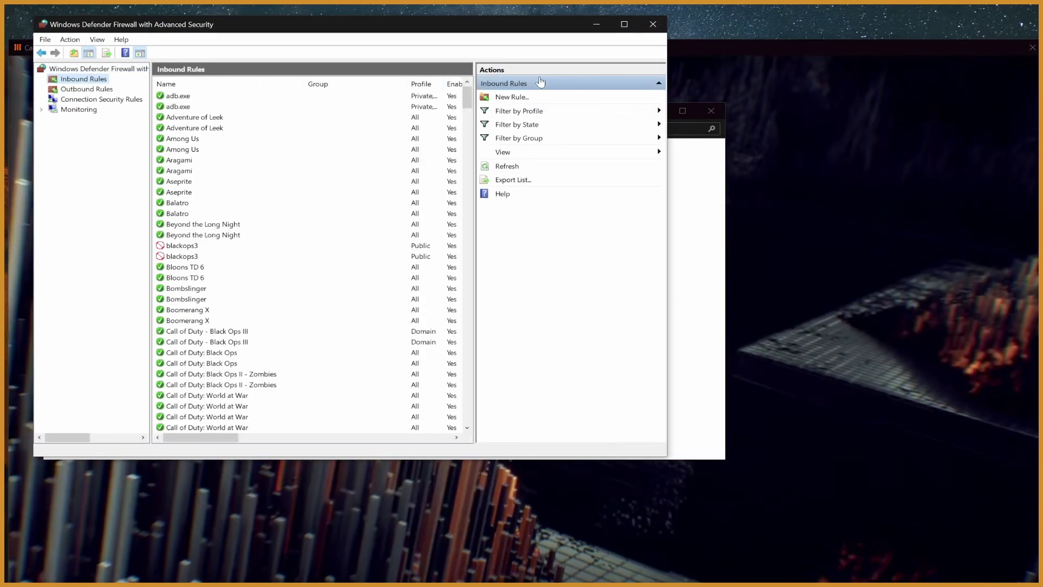
click(523, 98)
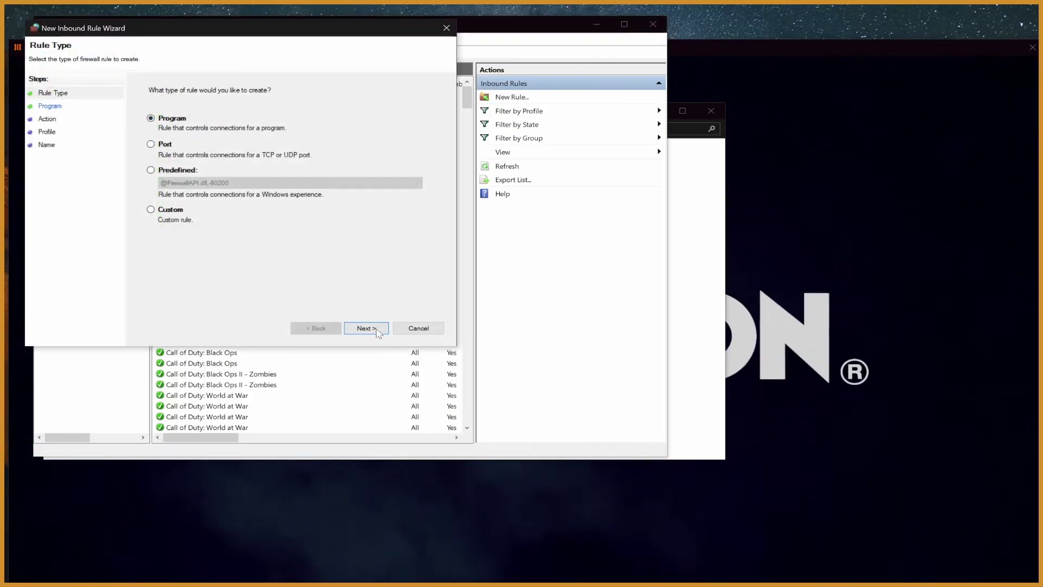
click(366, 328)
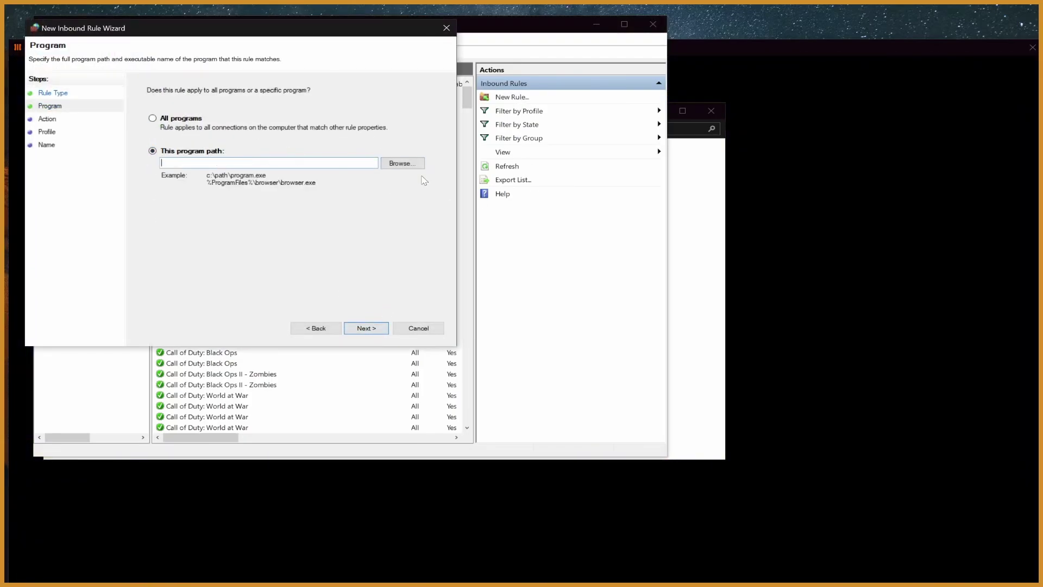
click(402, 163)
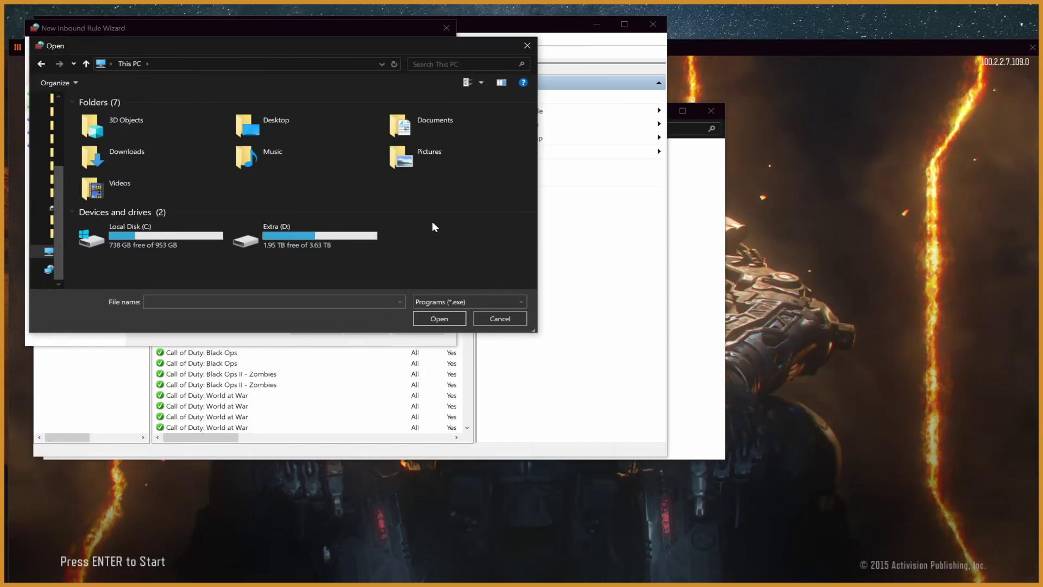
Set the rule's program to D:\SteamLibrary\steamapps\common\Call of Duty Black Ops III\BlackOps3.exe
double_click(366, 242)
double_click(247, 114)
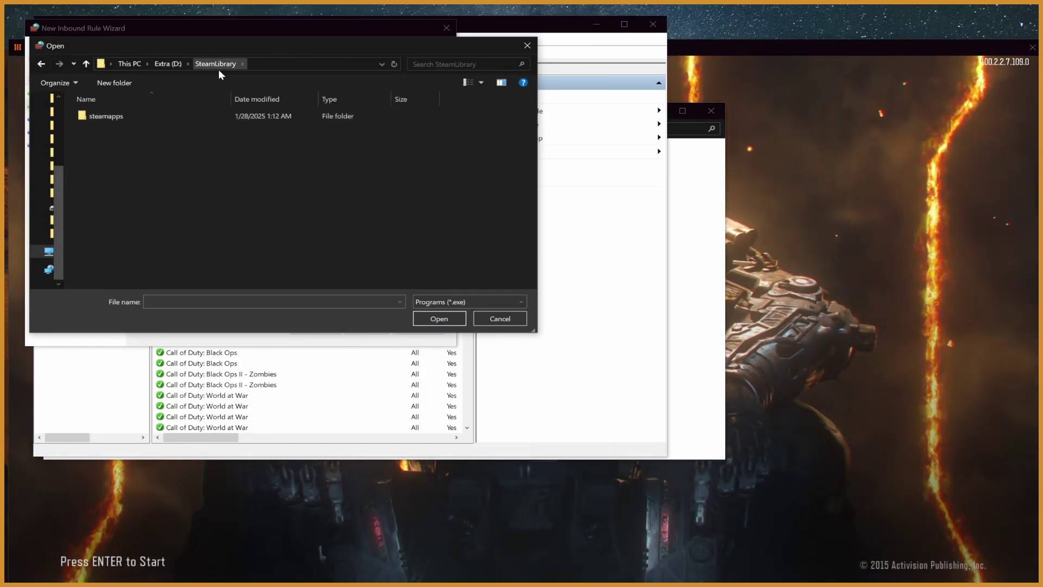
double_click(171, 117)
double_click(175, 118)
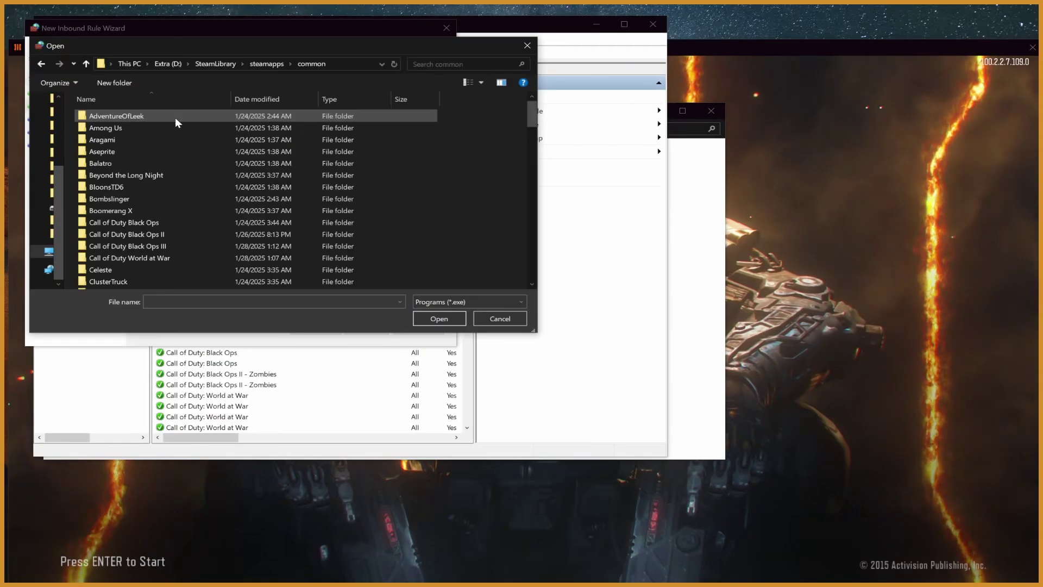
double_click(178, 246)
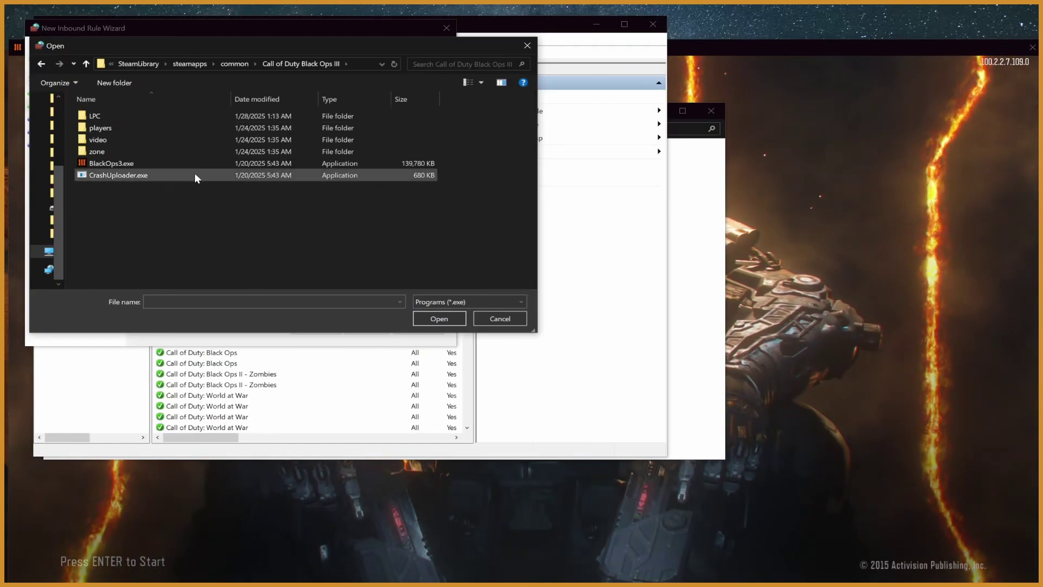
click(139, 163)
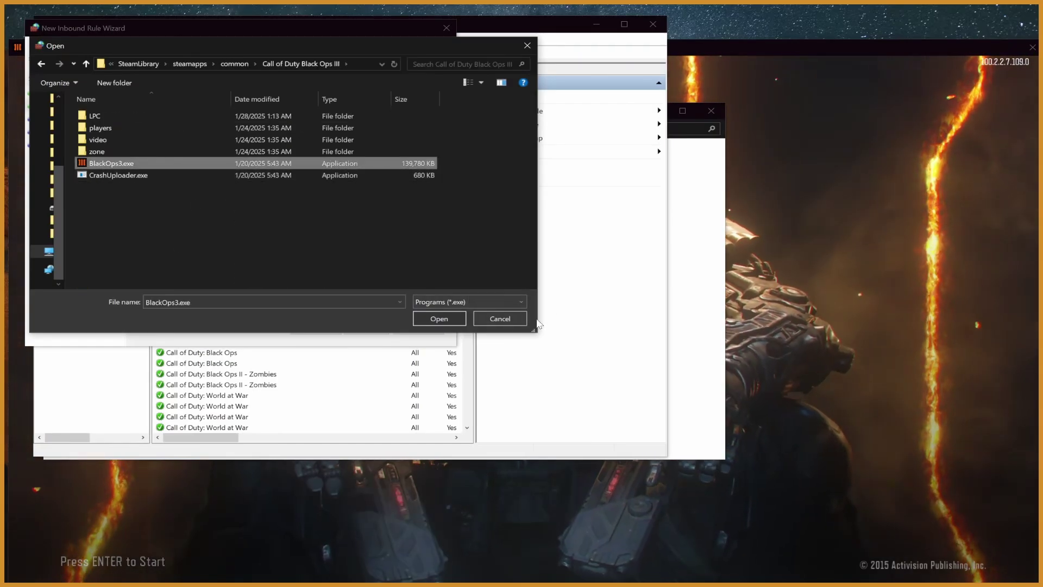
click(440, 318)
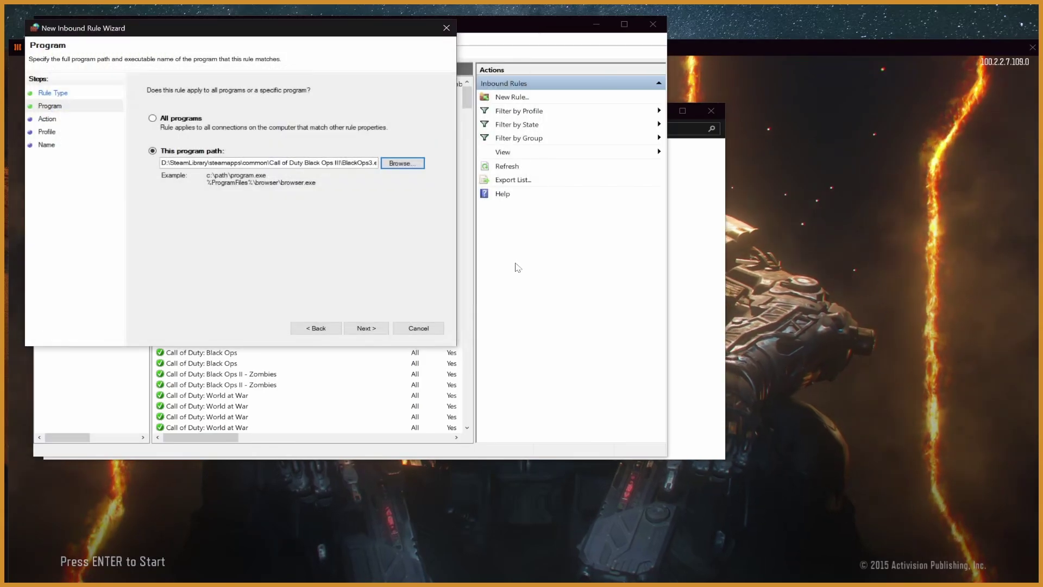
click(744, 239)
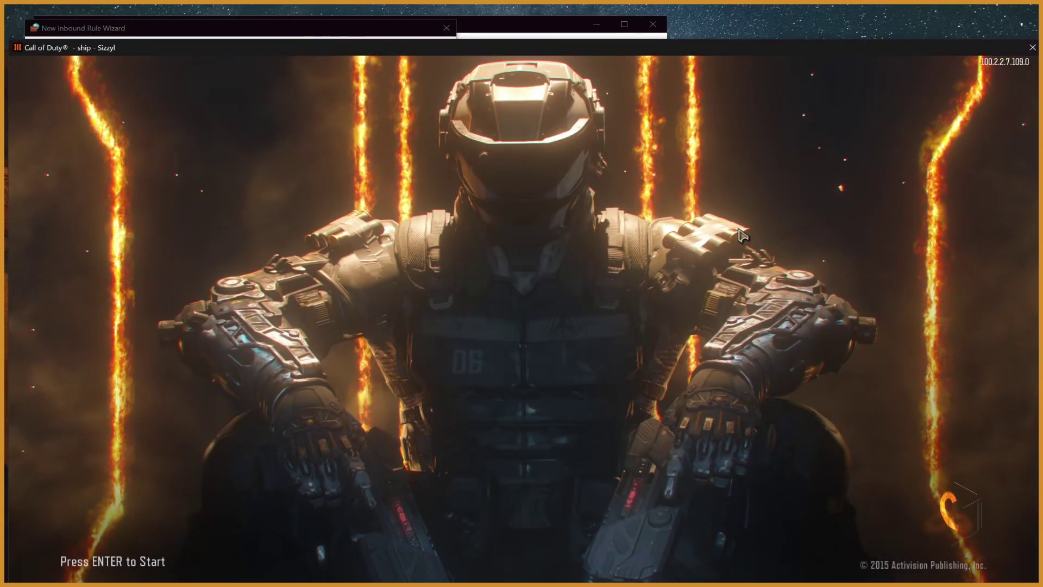
Pass the Black Ops III title screen to the main menu, then quit the game
key(Return)
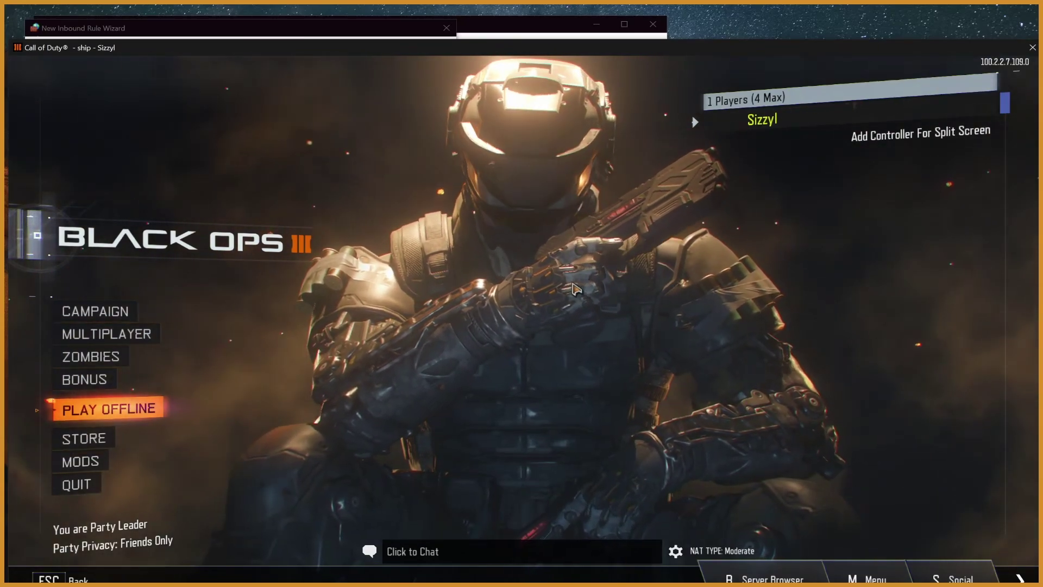
click(1033, 47)
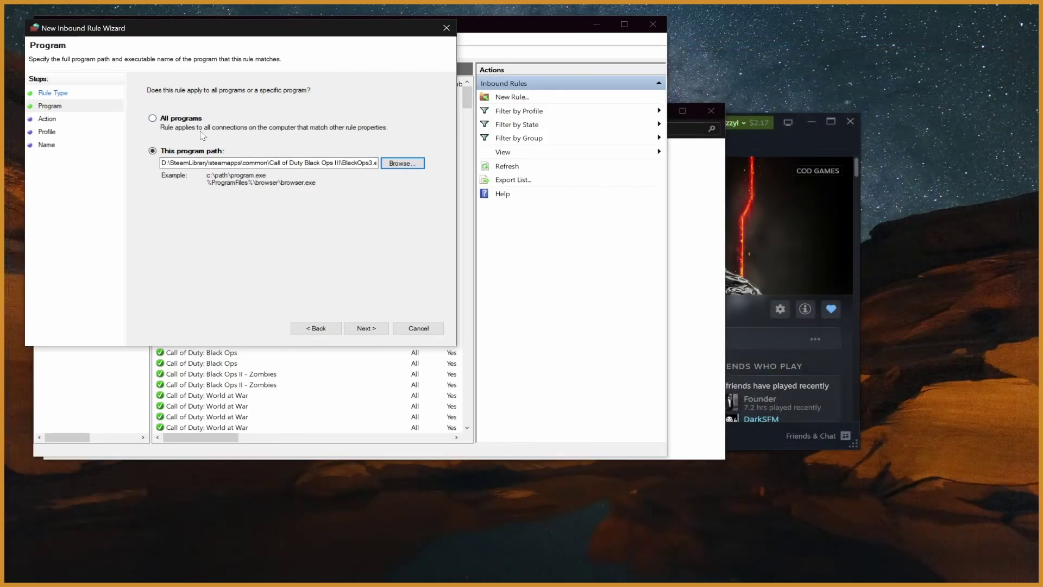
Make the inbound rule block the connection on Domain, Private and Public, named 1_CodBO3
click(366, 328)
click(175, 198)
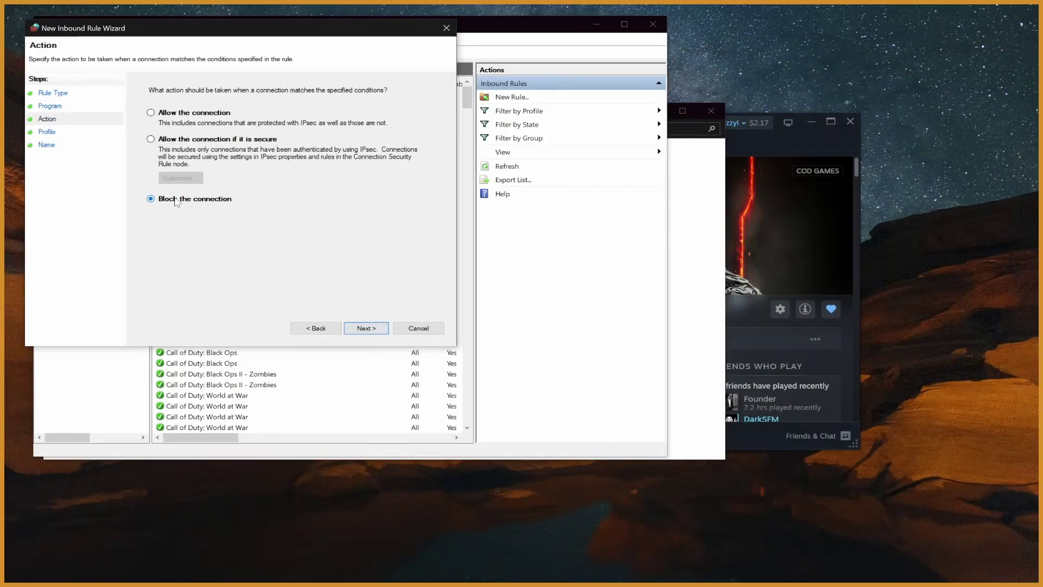
click(366, 328)
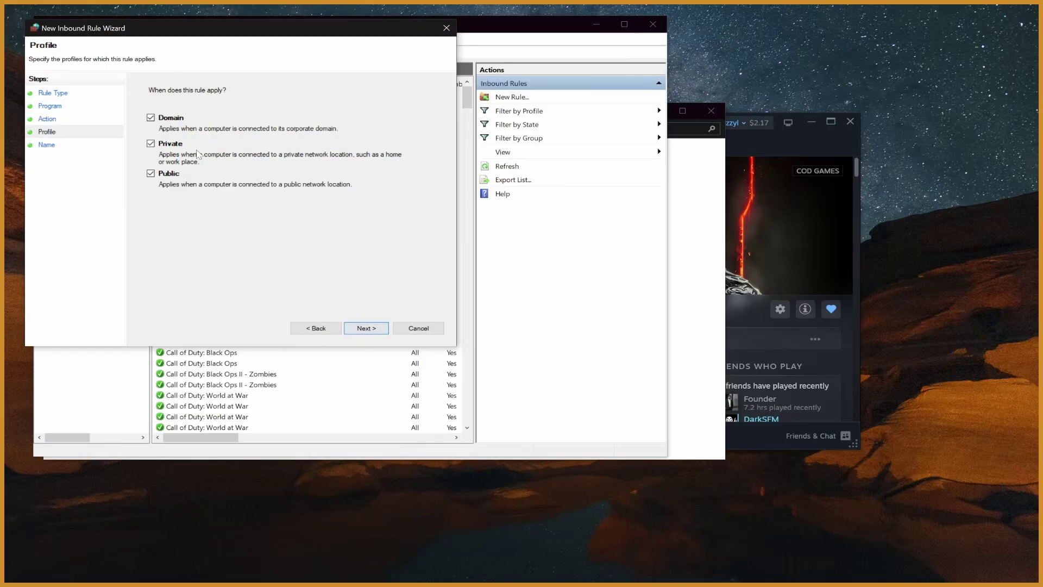
click(366, 329)
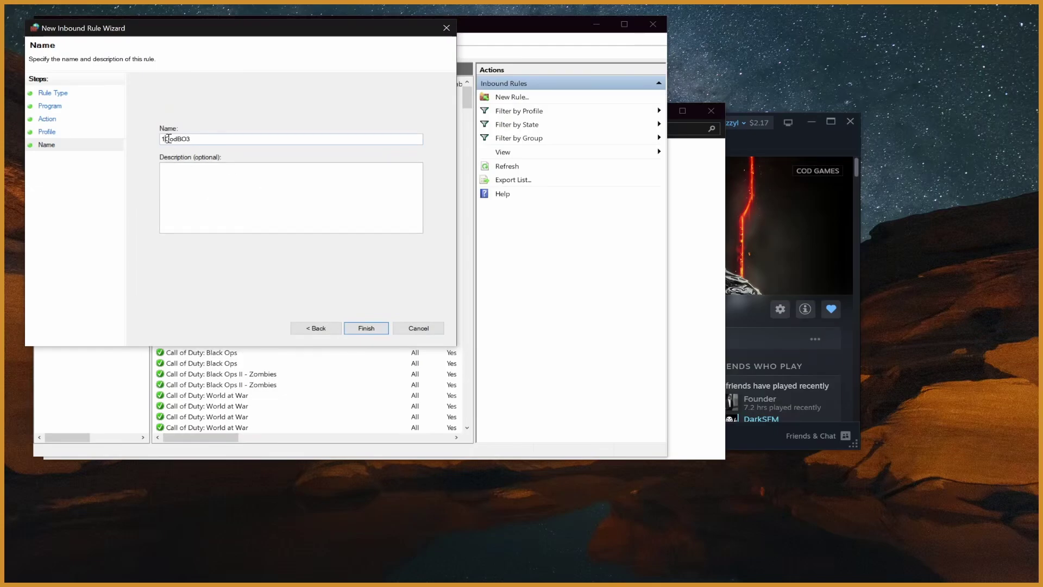
text(_)
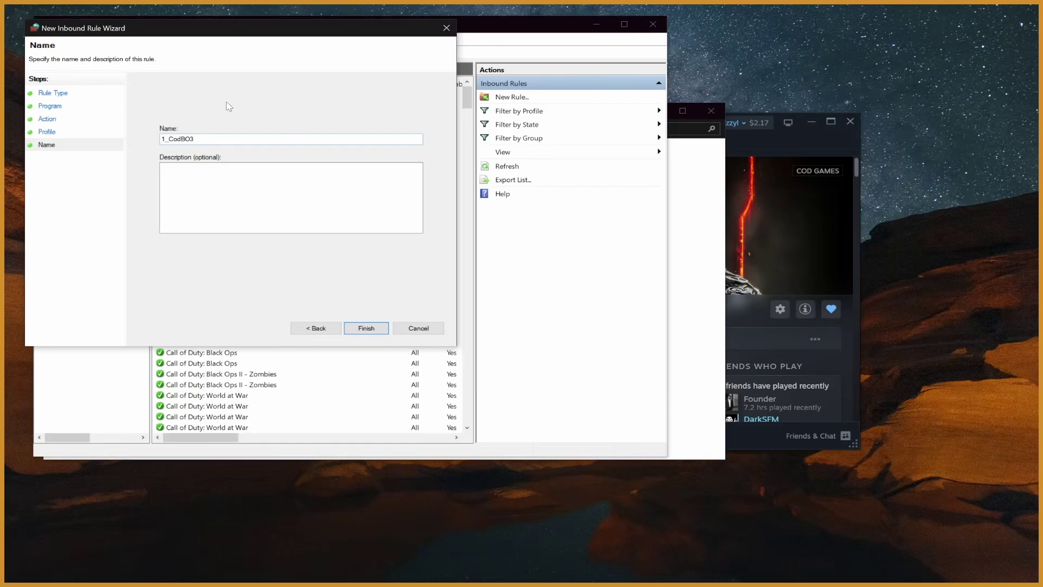
Finish the 1_CodBO3 inbound rule, select it in the list, then show Outbound Rules
click(371, 328)
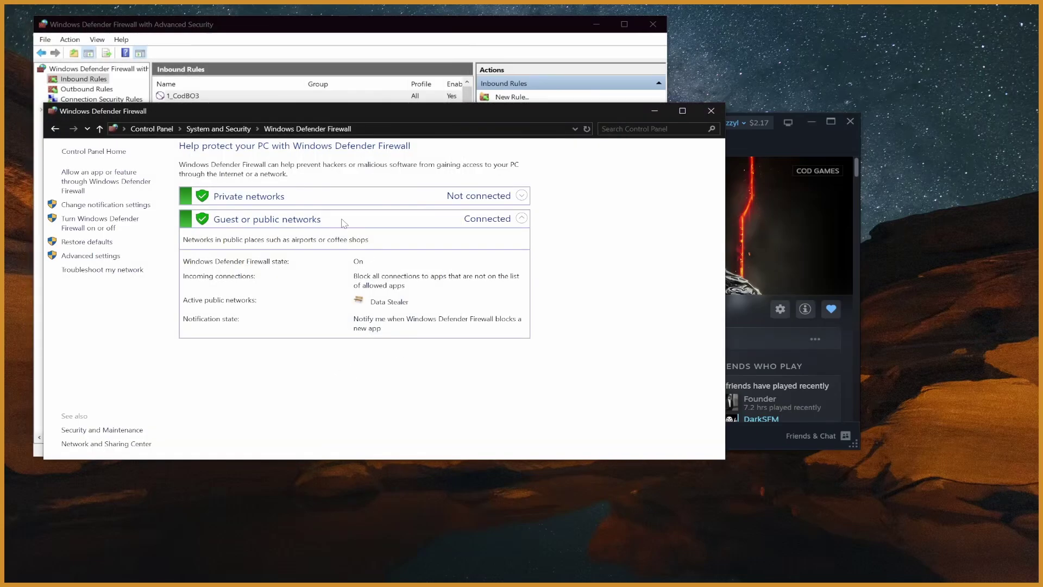
click(233, 77)
click(192, 98)
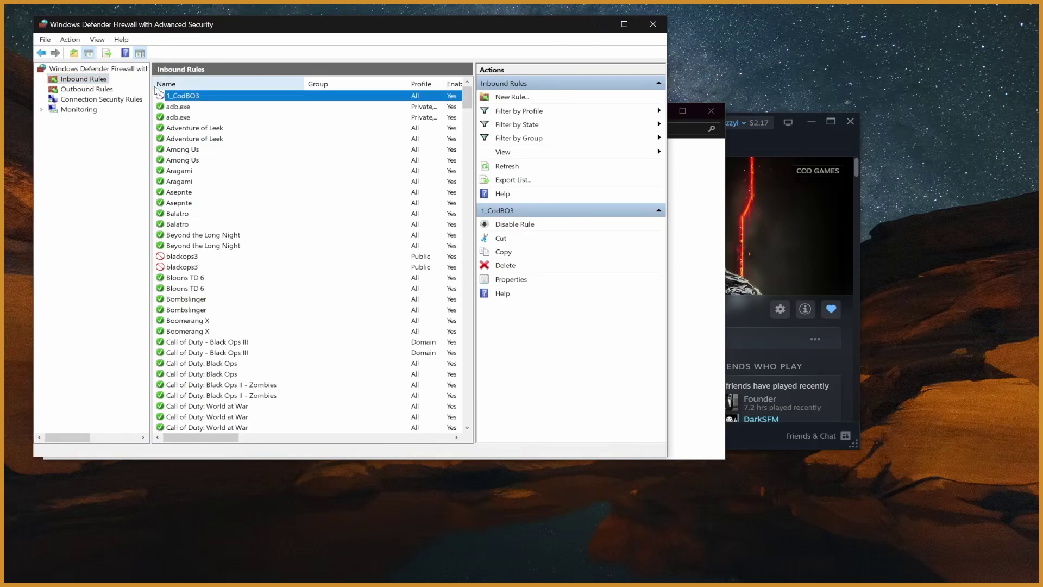
click(80, 90)
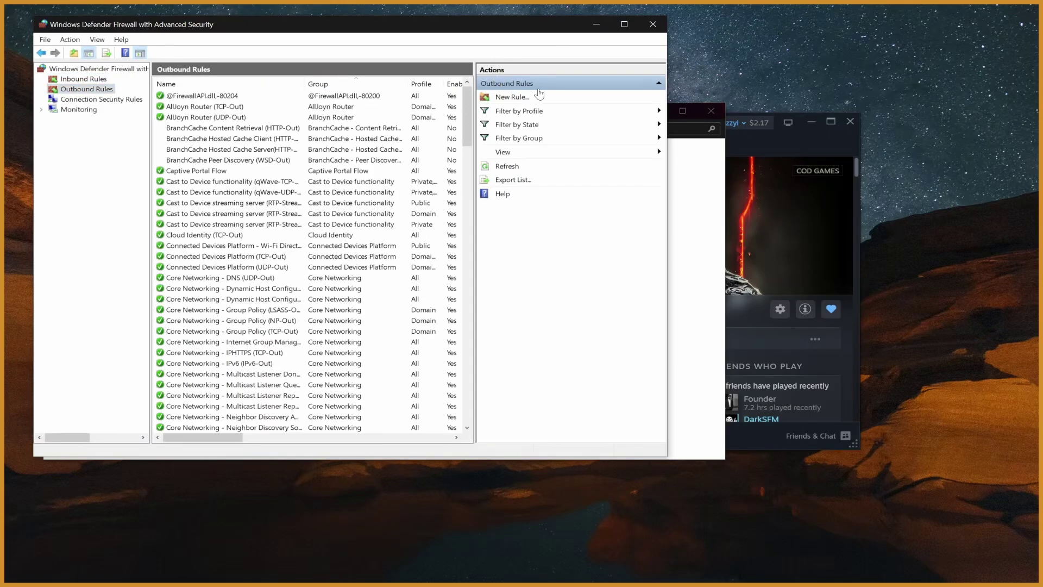
Start a new outbound Program rule pointing to BlackOps3.exe
click(510, 98)
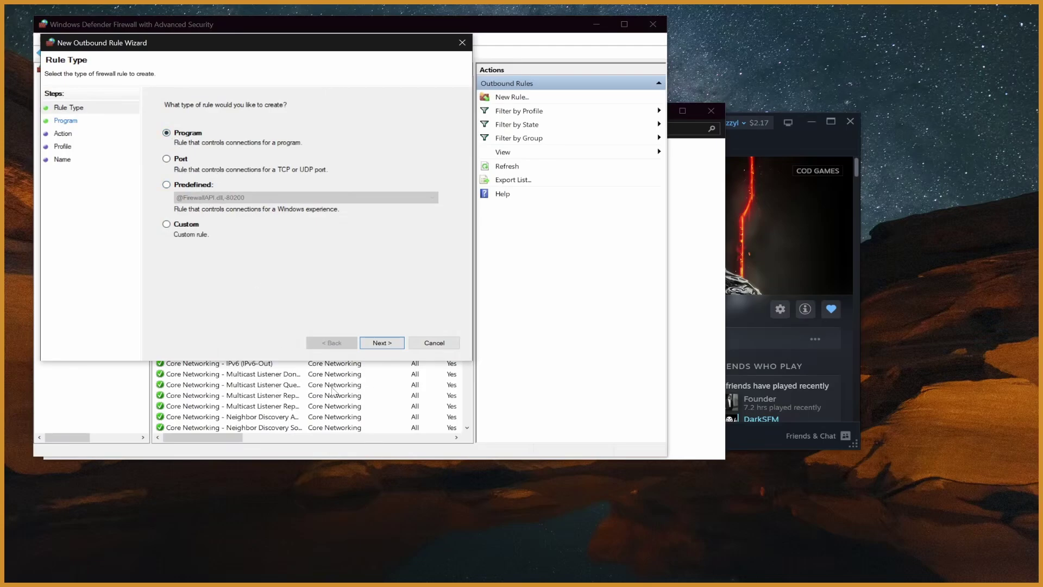
click(373, 345)
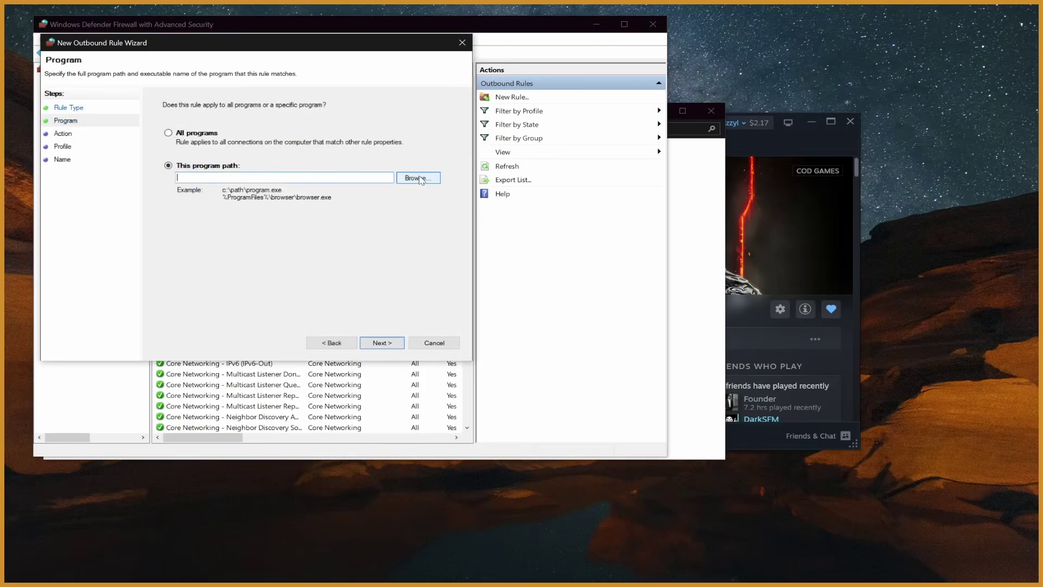
click(421, 178)
click(191, 178)
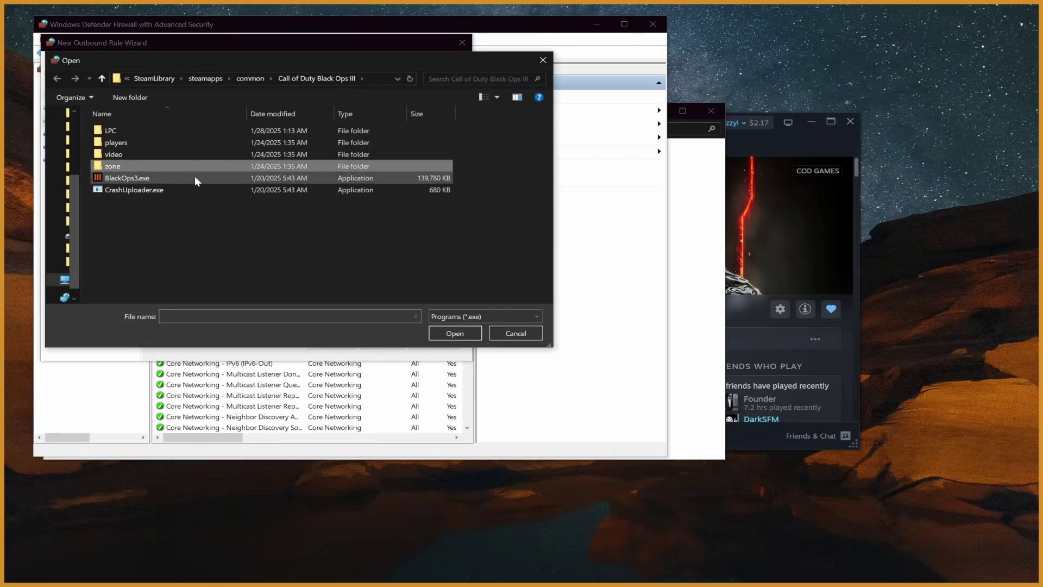
click(454, 334)
Make the outbound rule 1_CodBO3 block the connection on all profiles and finish it
click(377, 342)
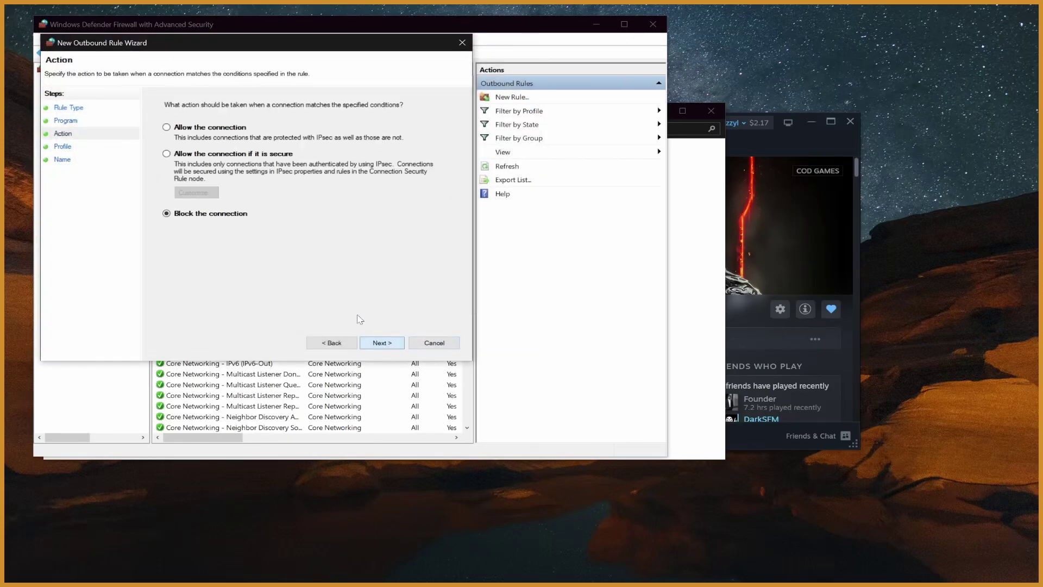
click(393, 344)
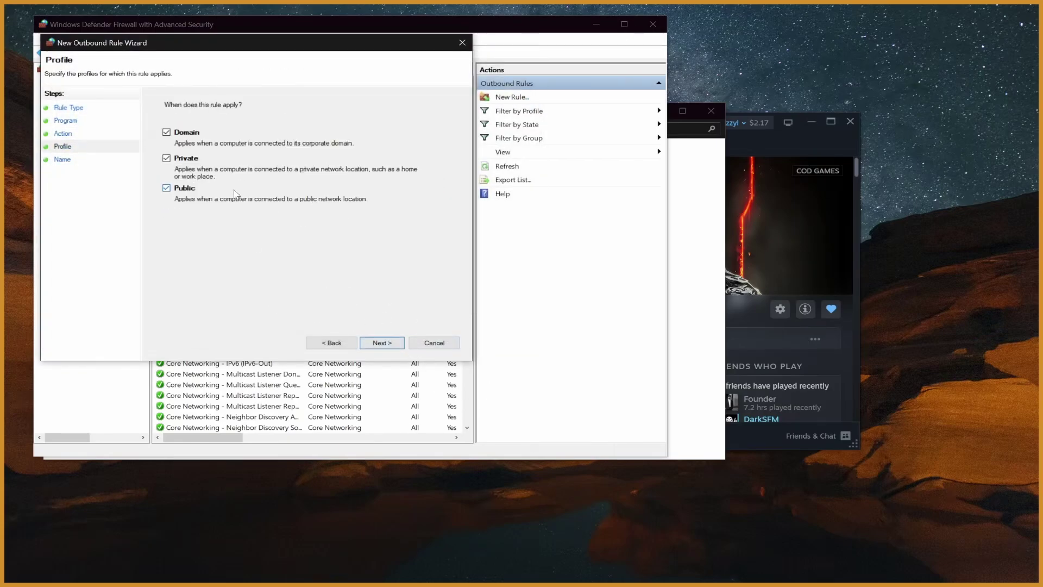
click(390, 340)
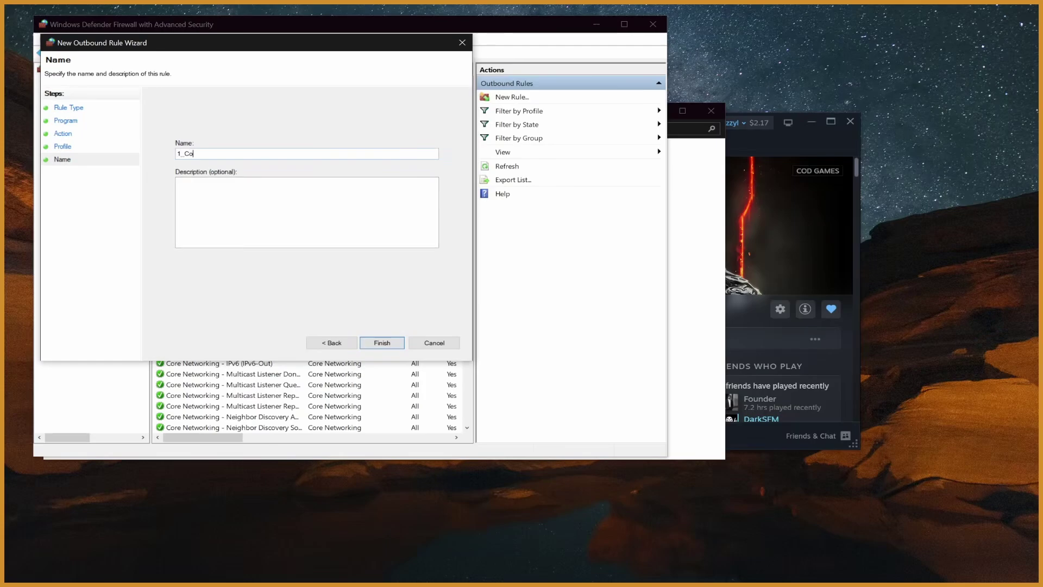
click(398, 341)
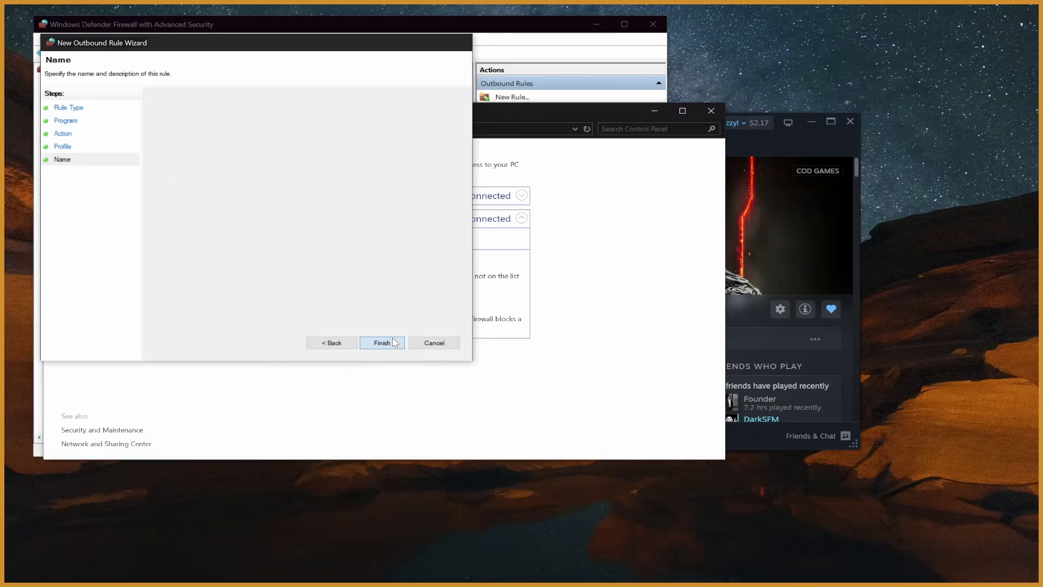
click(383, 63)
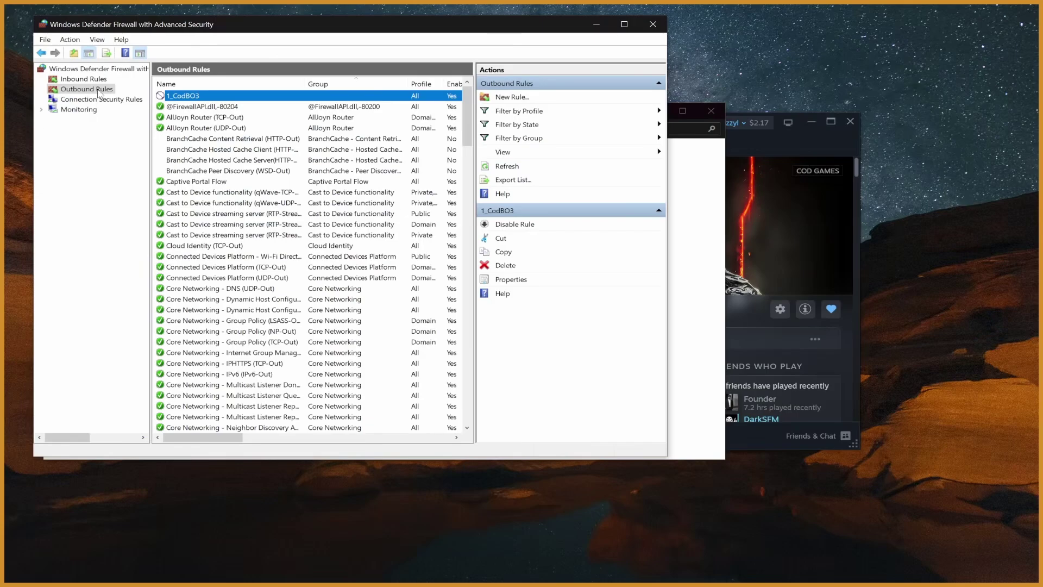
Refresh the outbound rules, then close the Advanced Security and Control Panel firewall windows
click(109, 89)
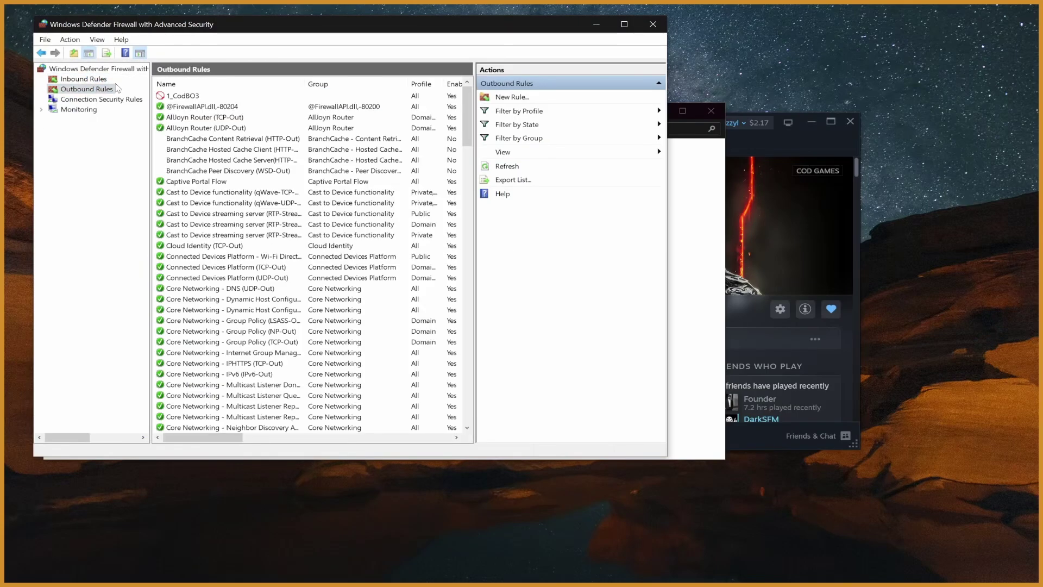
click(657, 28)
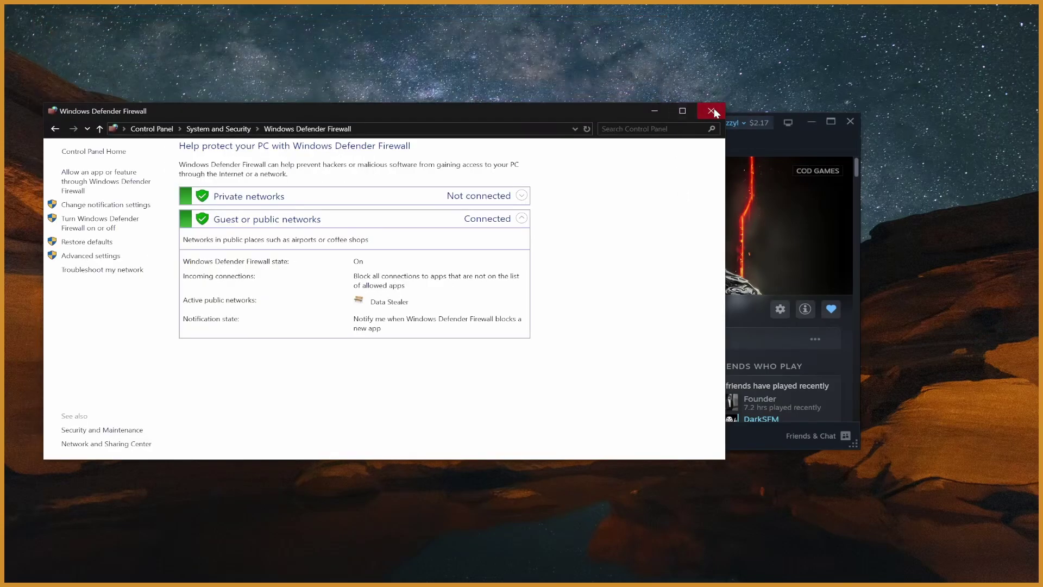
click(711, 111)
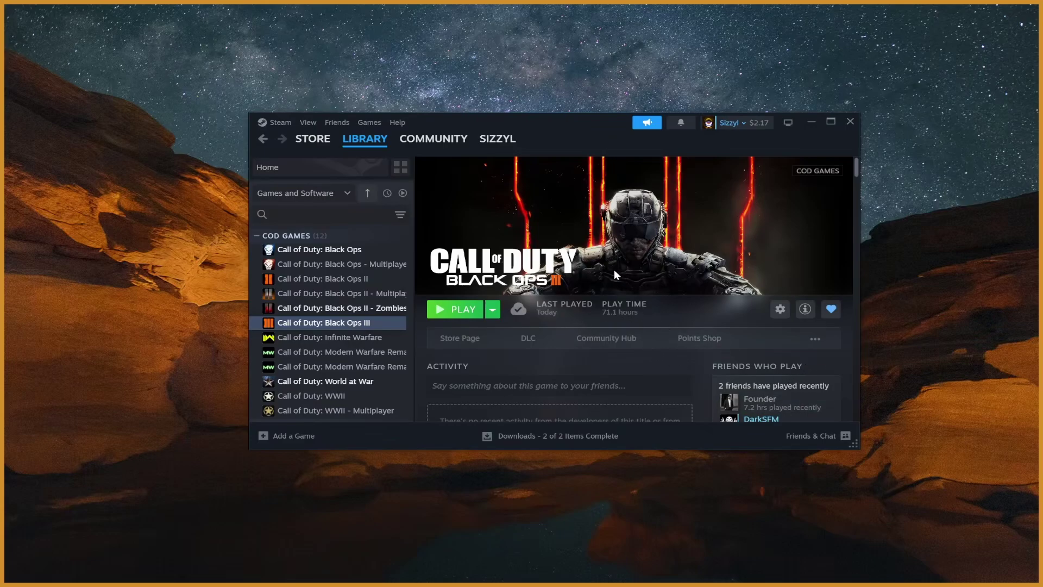
Relaunch Call of Duty: Black Ops III from its Steam library page and let it reach the title screen
click(444, 314)
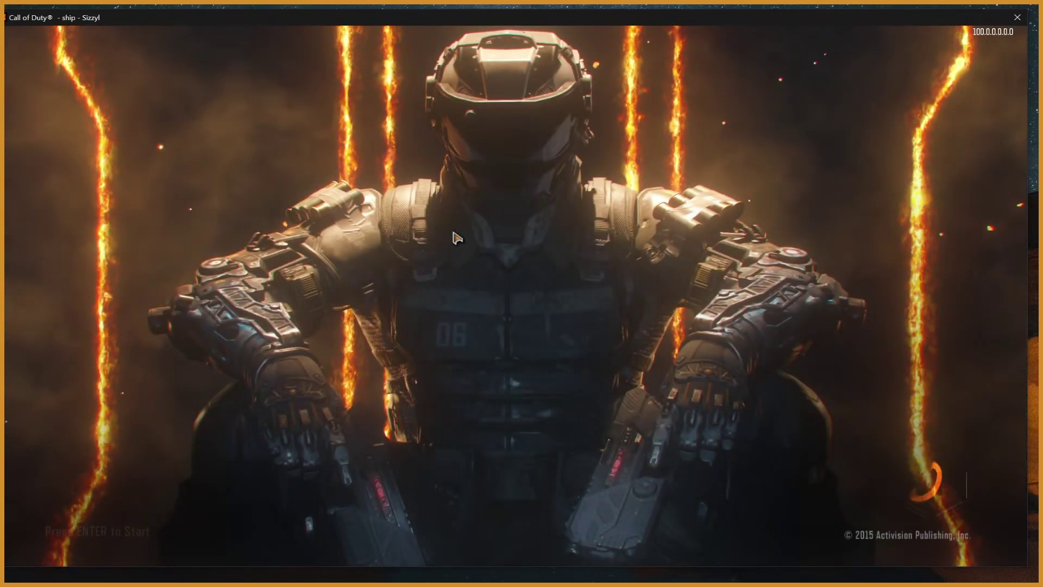
Continue past the title screen to the OFFLINE main menu and choose Play Online
key(Return)
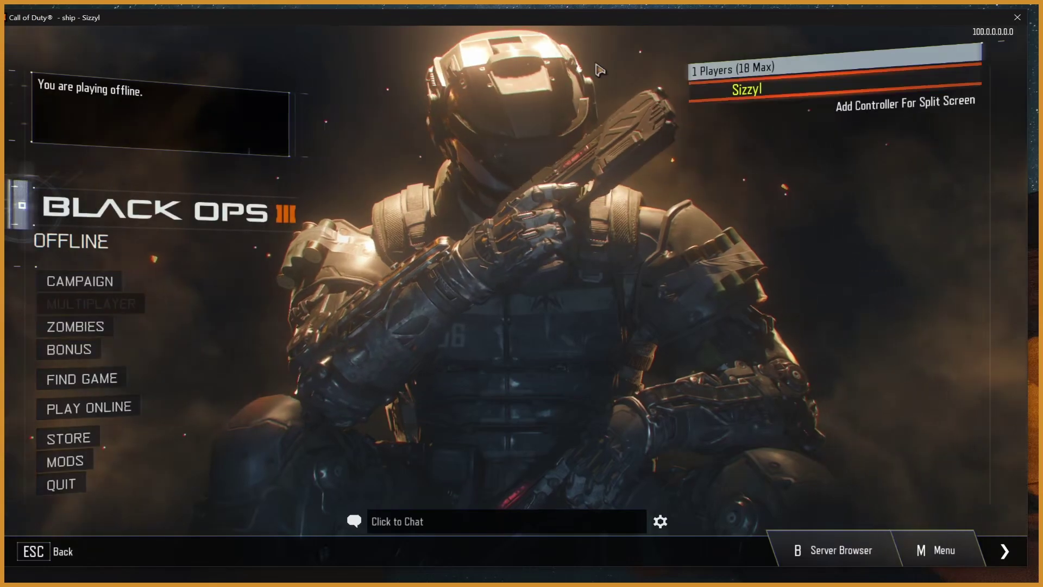
click(109, 409)
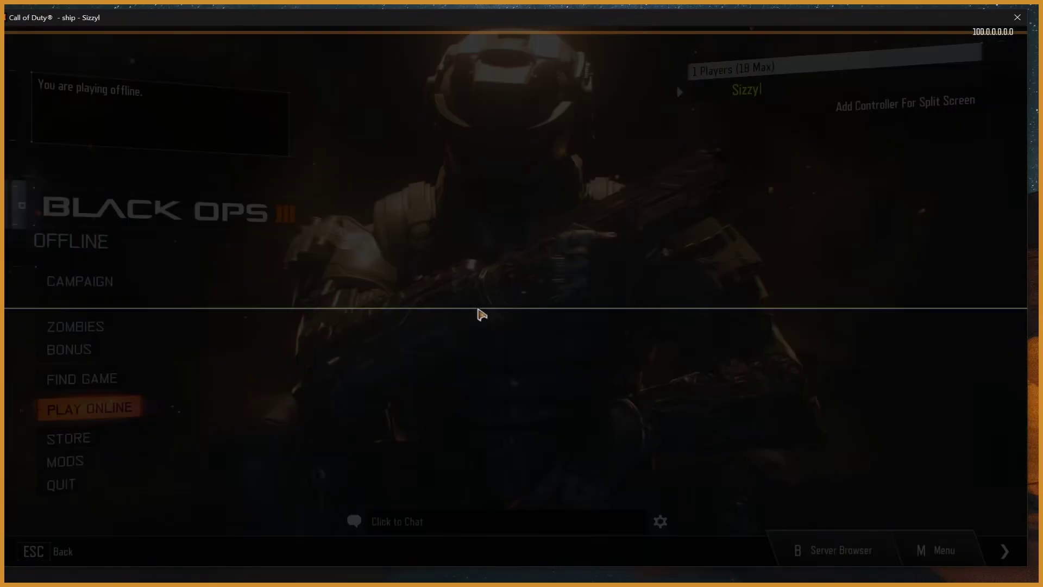